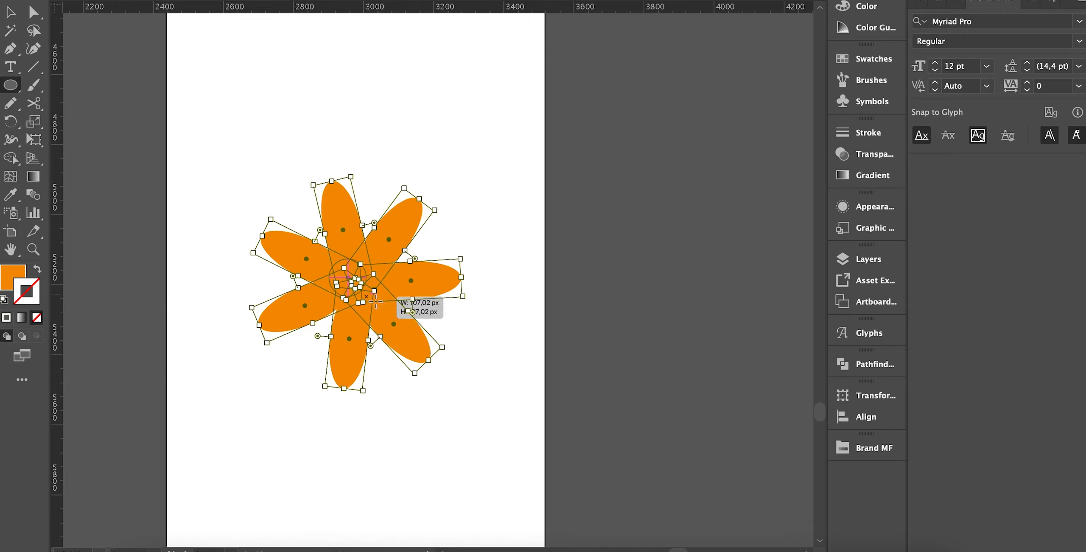
Step: Fill the new circle with off-white and centre it on the orange flower
left_click(86, 2)
left_click(86, 25)
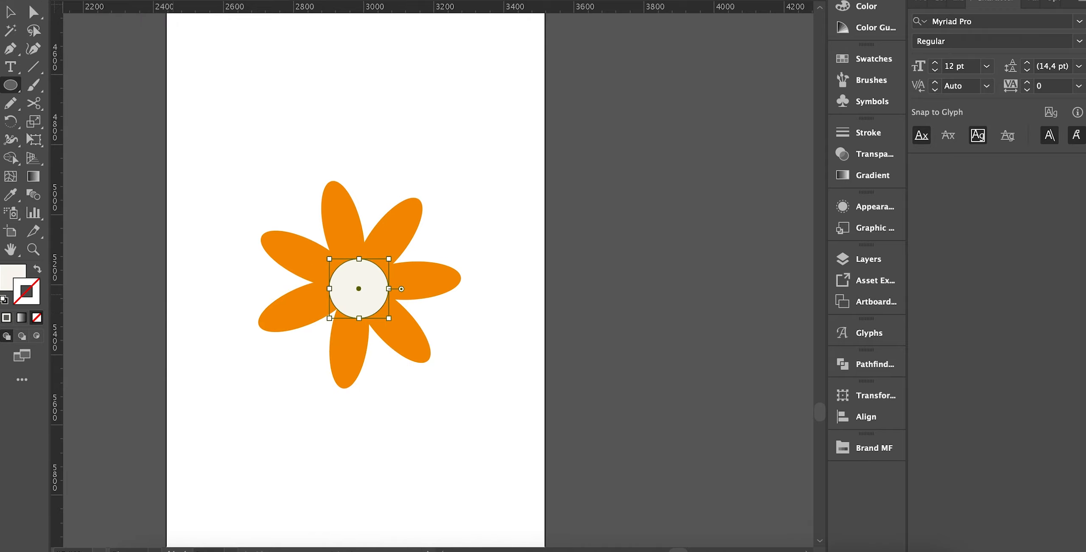
left_click(364, 346)
left_click(368, 454)
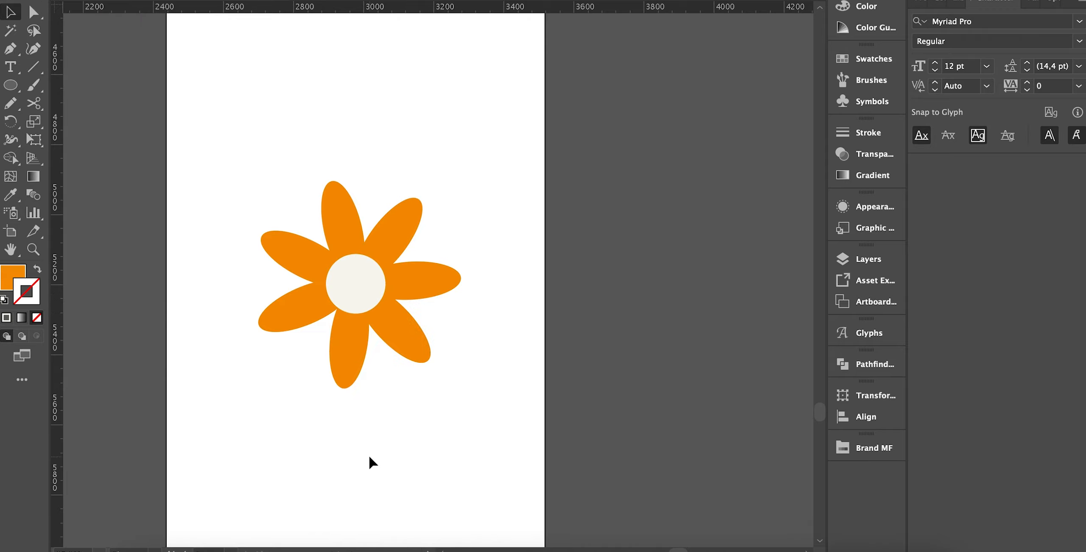
Step: Delete the orange flower and its off-white centre circle from the artboard
scroll(352, 368, "up", 5)
left_click(350, 364)
key("Delete")
left_click(335, 197)
key("Delete")
Step: Draw a tall, narrow ellipse on the empty artboard and fill it with orange
key("l")
scroll(335, 197, "down", 4)
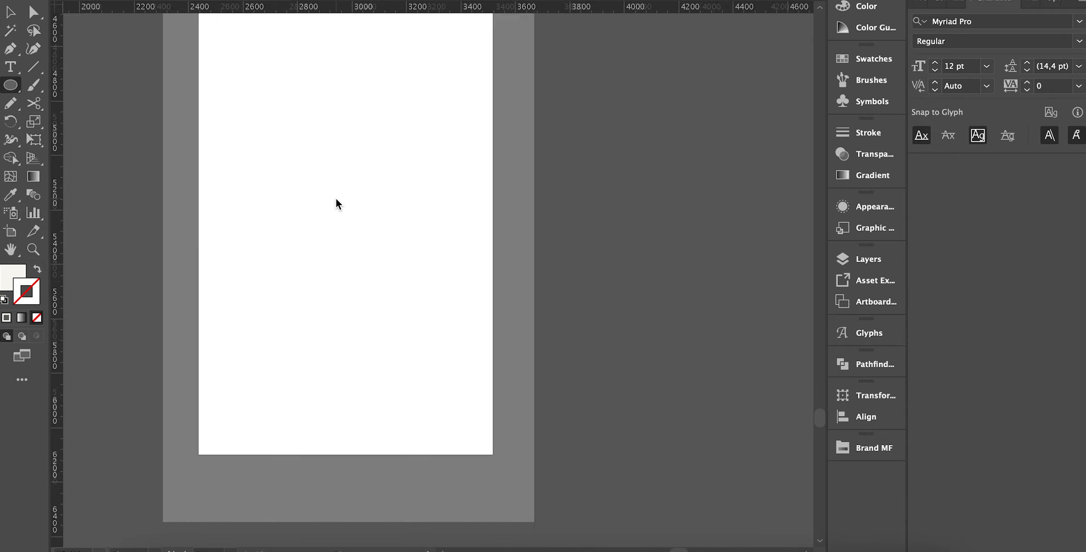
left_click_drag(300, 183, 340, 321)
key("v")
left_click(86, 2)
left_click(100, 29)
Step: Apply a radial repeat to the orange ellipse and adjust it to a seven-petal flower with petals meeting at the centre
left_click(170, 0)
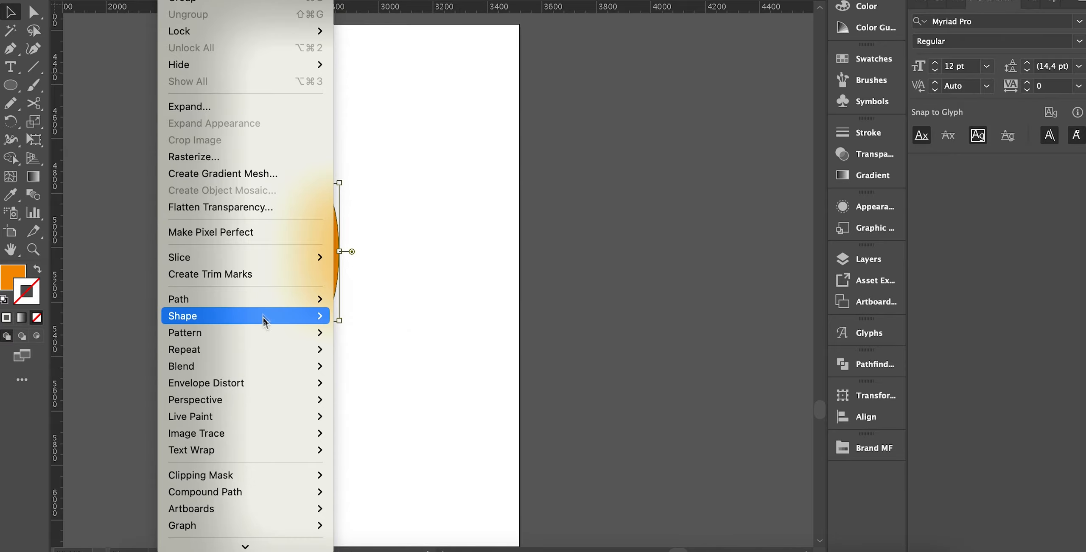
mouse_move(286, 350)
left_click(363, 350)
left_click_drag(339, 265, 389, 374)
left_click_drag(443, 325, 441, 384)
left_click(492, 395)
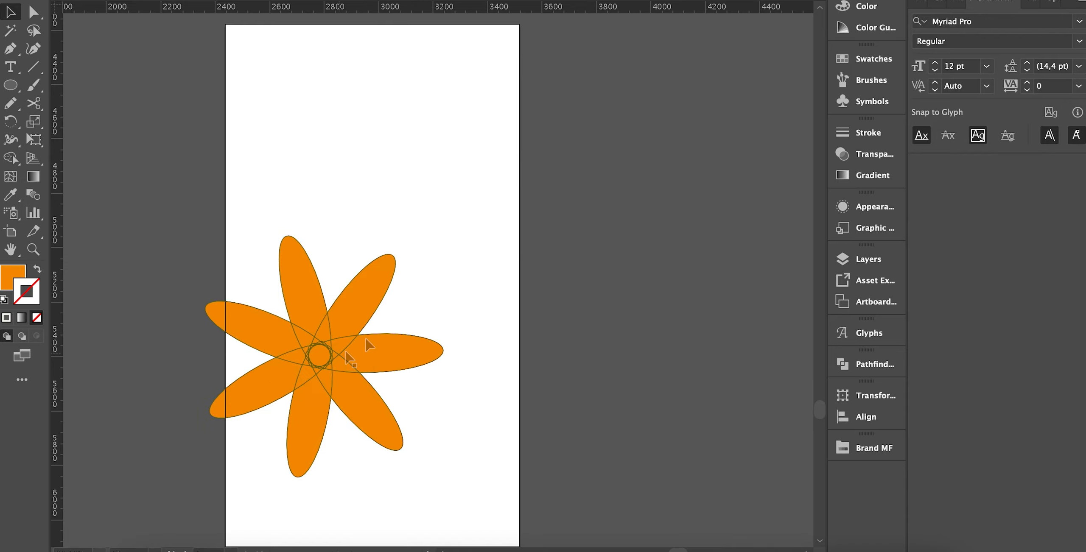
Step: Move the radial flower to the middle of the artboard and expand it into editable petals
left_click_drag(348, 359, 395, 314)
left_click(174, 0)
left_click(206, 107)
key("Return")
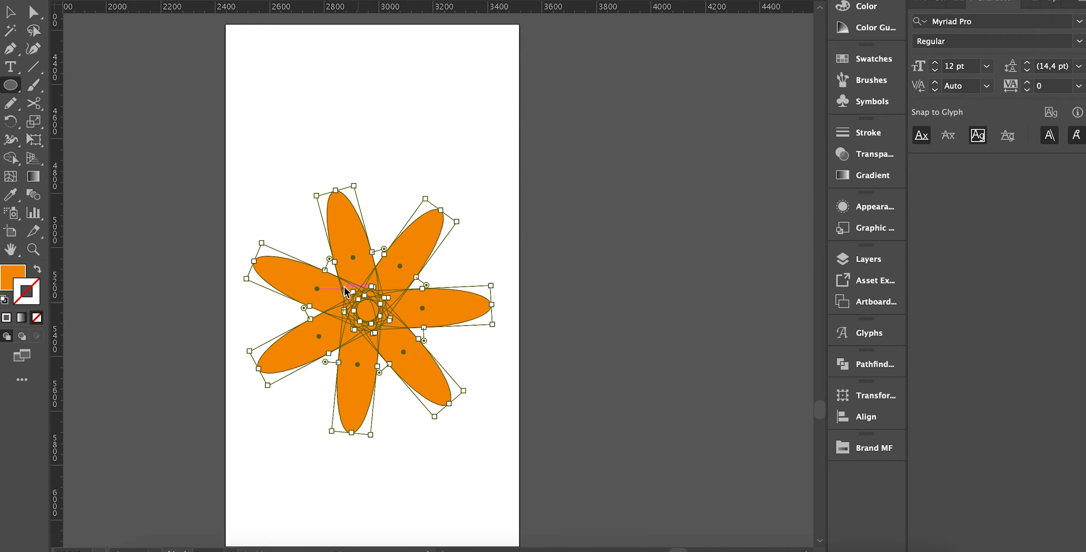
Step: Add two matching pale lavender elliptical eyes over the flower's centre, spaced 120.8 px apart horizontally
mouse_move(302, 116)
left_mouse_down()
mouse_move(358, 172)
mouse_move(373, 248)
left_mouse_up()
left_click(21, 0)
left_click(110, 24)
left_click(358, 133)
key("super+z")
key("v")
left_click(343, 167)
left_click_drag(343, 167, 375, 322)
scroll(375, 321, "up", 5)
key("Delete")
key("l")
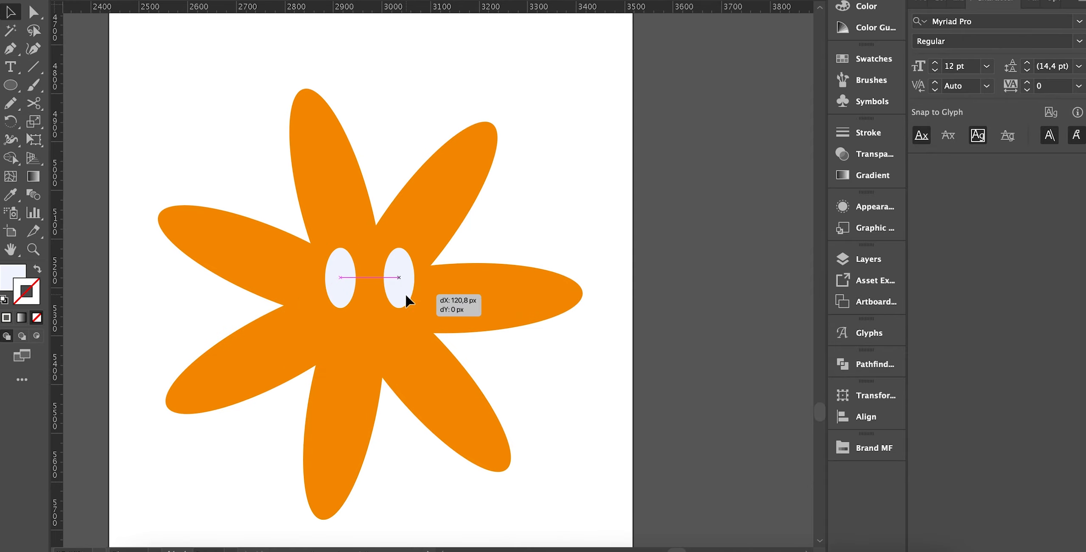
Step: Make a stroked lower half-circle from a new circle and fit it beneath the eyes as a smile
key("l")
left_click_drag(440, 148, 589, 298)
key("a")
left_click(515, 148)
key("Delete")
key("shift+x")
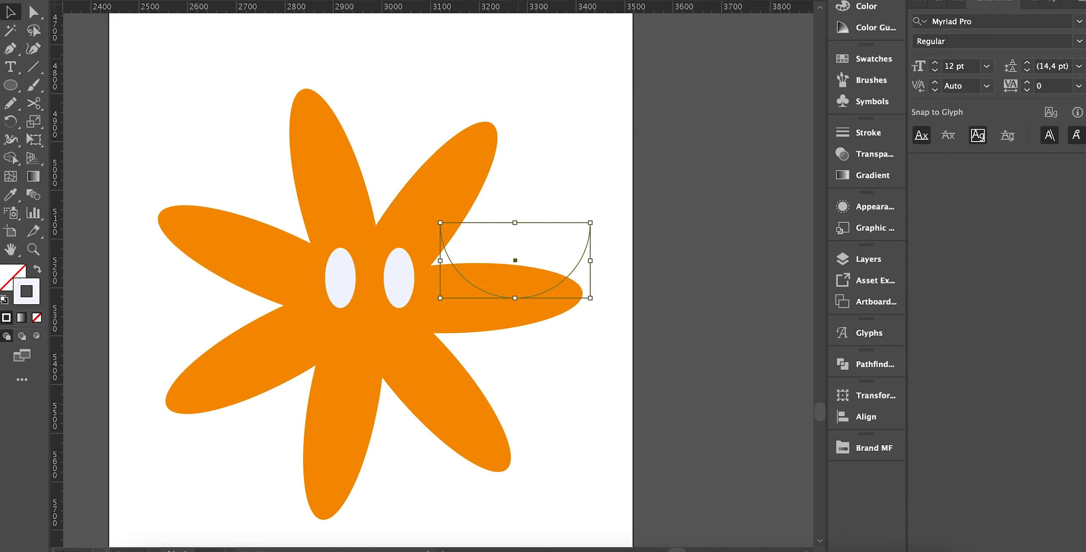
left_click_drag(542, 293, 398, 352)
left_click_drag(443, 318, 396, 358)
Step: Fill both eyes with black and set the smile's stroke to black
left_click(400, 297)
left_click(36, 1)
left_click(16, 46)
left_click(349, 327)
left_click(346, 359)
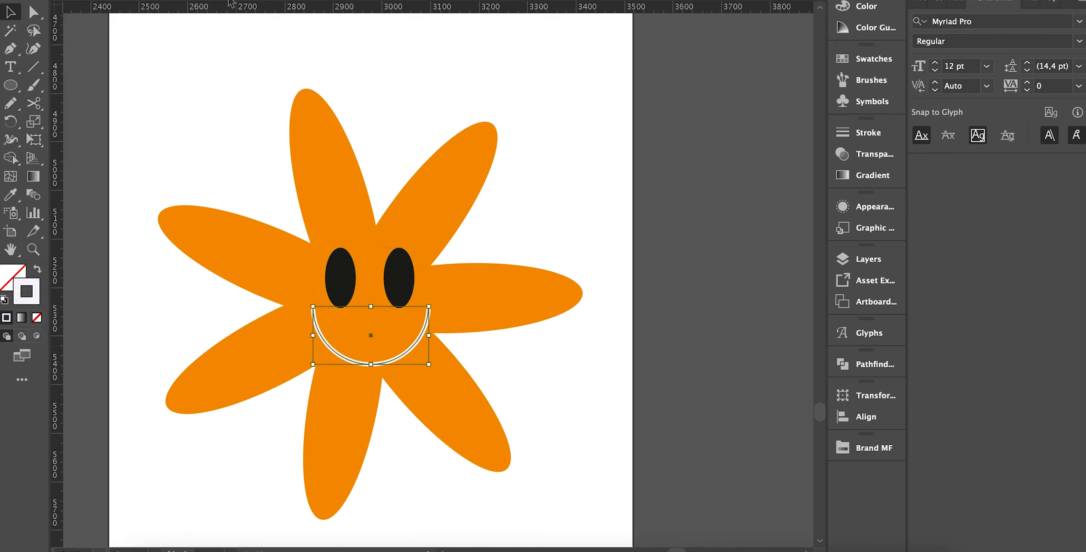
left_click(55, 1)
left_click(15, 47)
Step: Place a duplicate of the complete smiling flower on the canvas beside the artboard
left_click(400, 291, "shift")
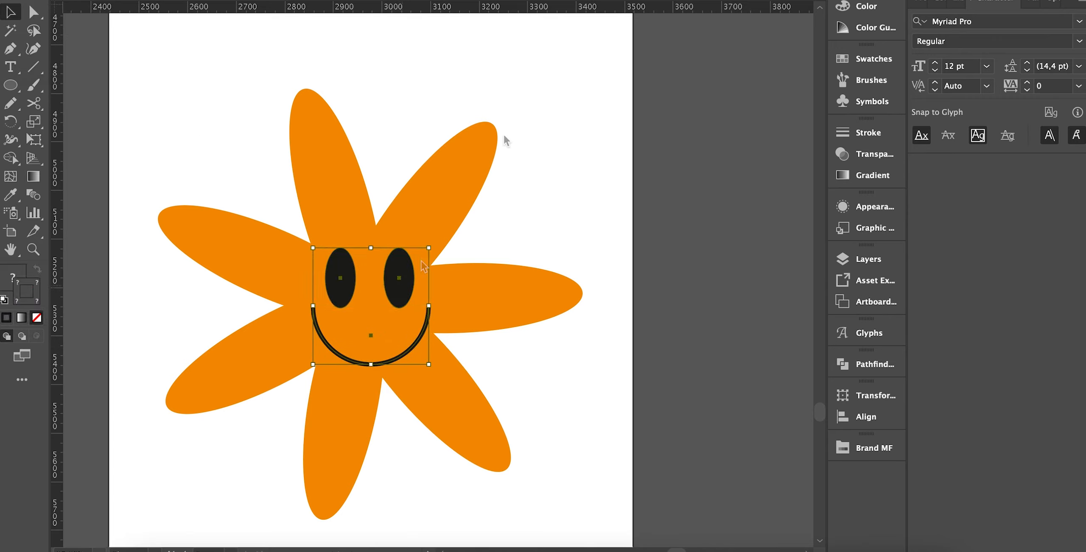
left_click(519, 314, "shift")
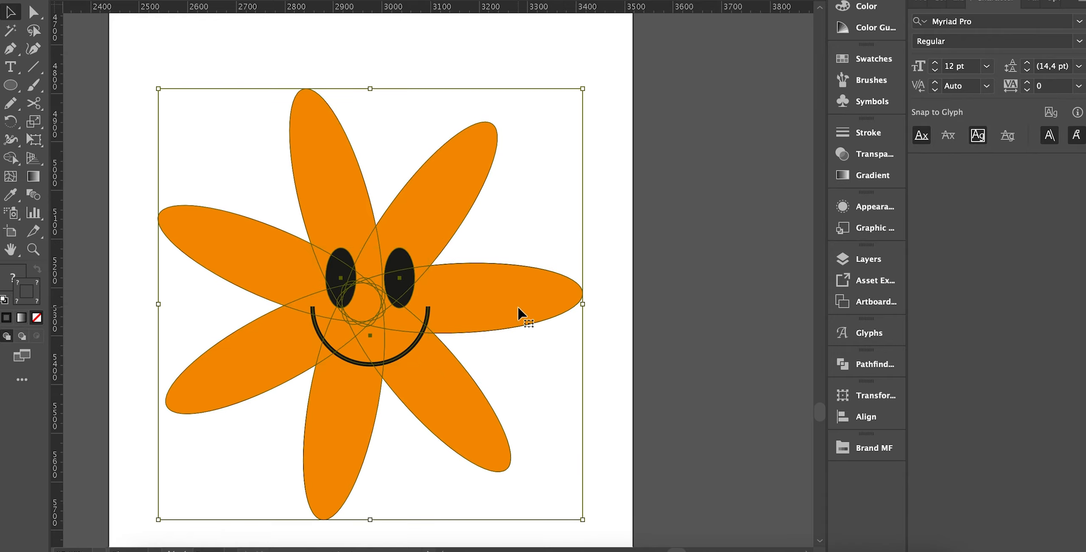
left_click(624, 178)
scroll(626, 178, "down", 3)
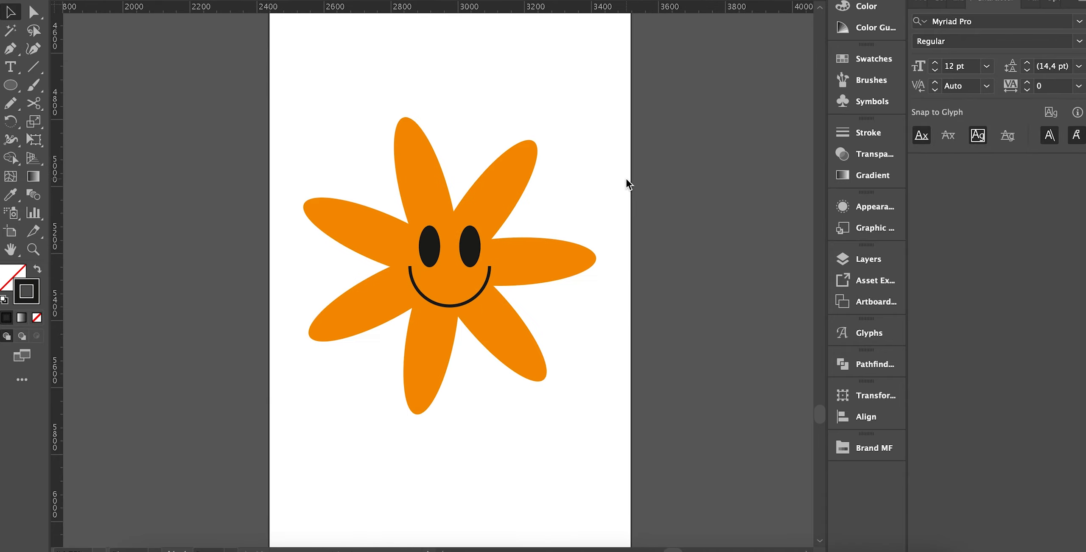
left_click_drag(473, 257, 494, 281)
Step: Apply an envelope distort mesh with 18 rows and 3 columns to the smiling flower on the artboard
left_click(176, 0)
mouse_move(318, 389)
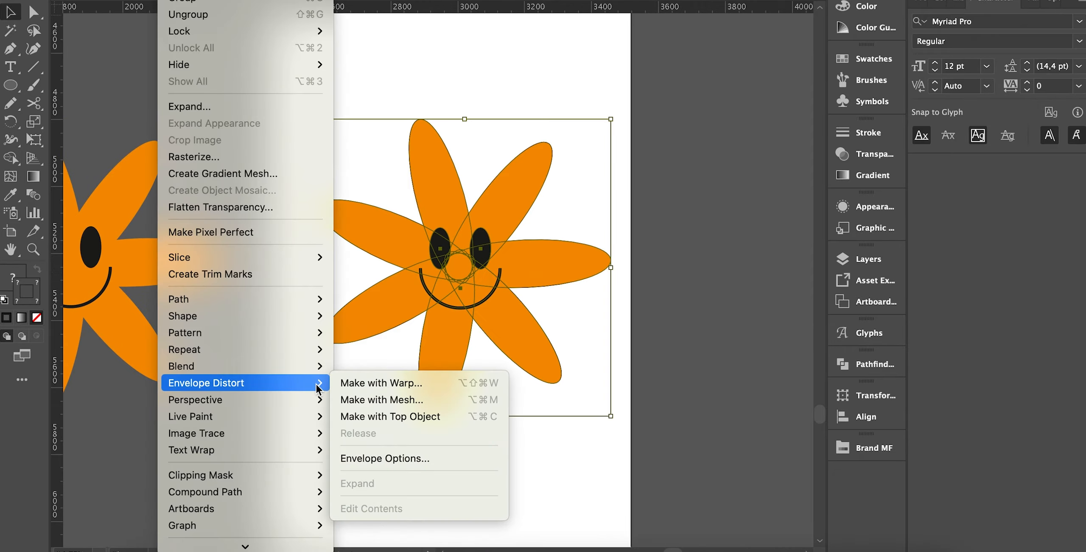
left_click(381, 400)
left_click(550, 304)
left_click(550, 304)
left_click(652, 352)
Step: Distort the flower by shifting several rows of mesh points sideways and the lower rows downwards
key("a")
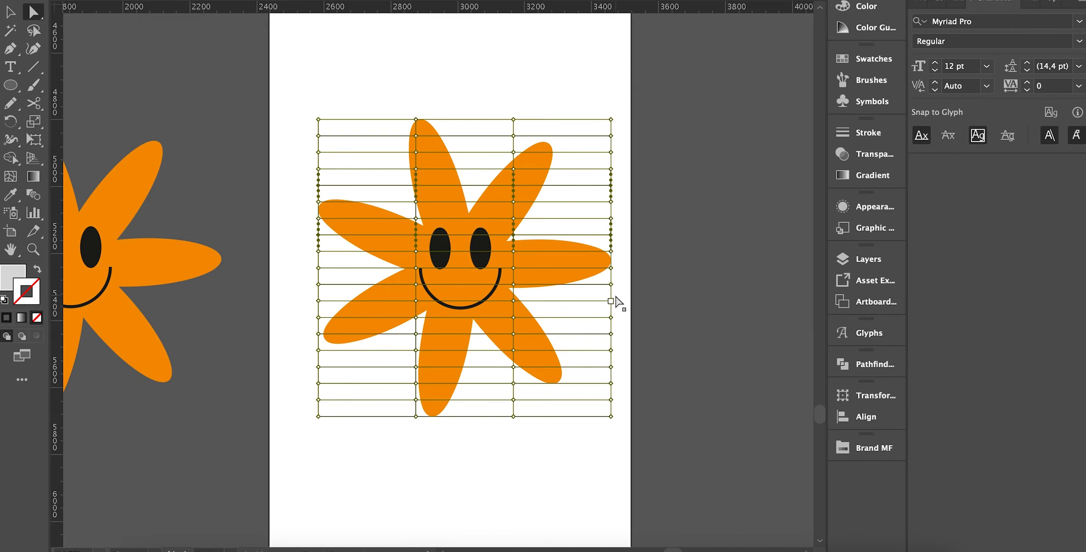
left_click_drag(312, 296, 314, 297)
left_click_drag(318, 300, 329, 300)
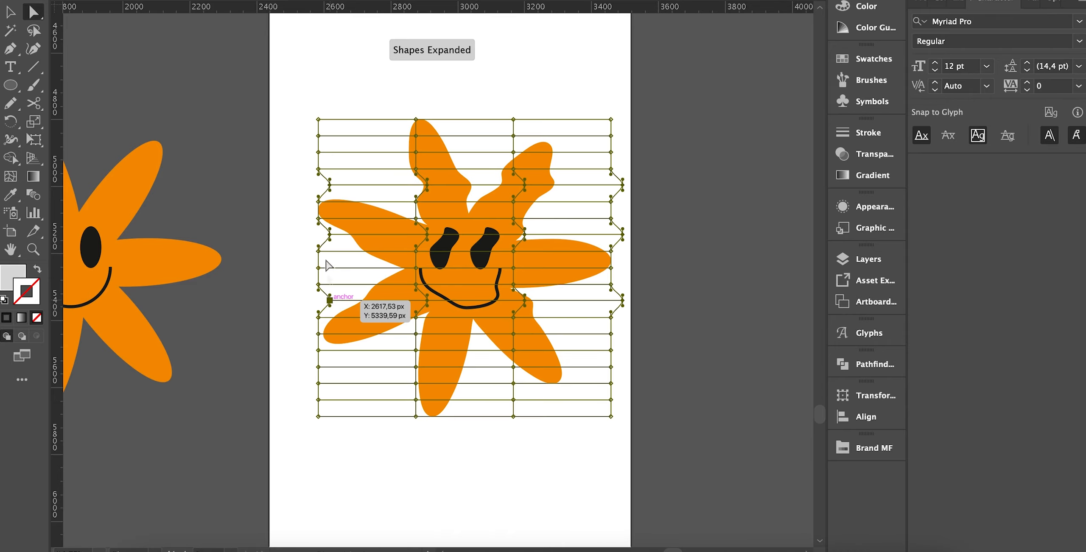
left_click_drag(611, 219, 591, 216)
left_click_drag(625, 427, 307, 331)
mouse_move(417, 335)
left_mouse_down()
mouse_move(413, 376)
mouse_move(413, 353)
left_mouse_up()
key("v")
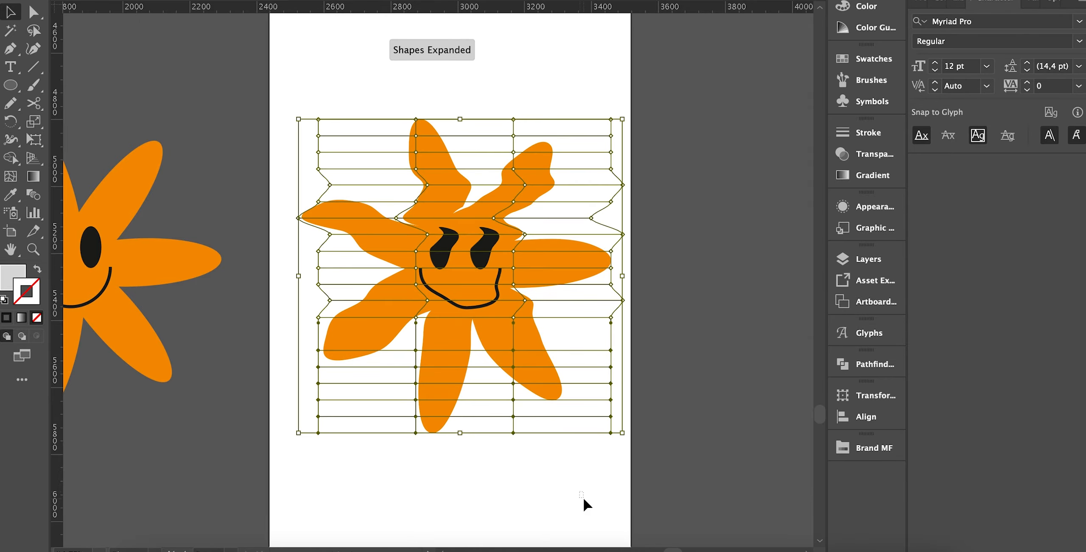
Step: Expand the distorted flower's envelope mesh and scale the flower down
left_click(583, 497)
scroll(583, 497, "down", 5)
scroll(582, 497, "up", 4)
left_click(546, 433)
scroll(547, 433, "down", 1)
scroll(546, 432, "up", 3)
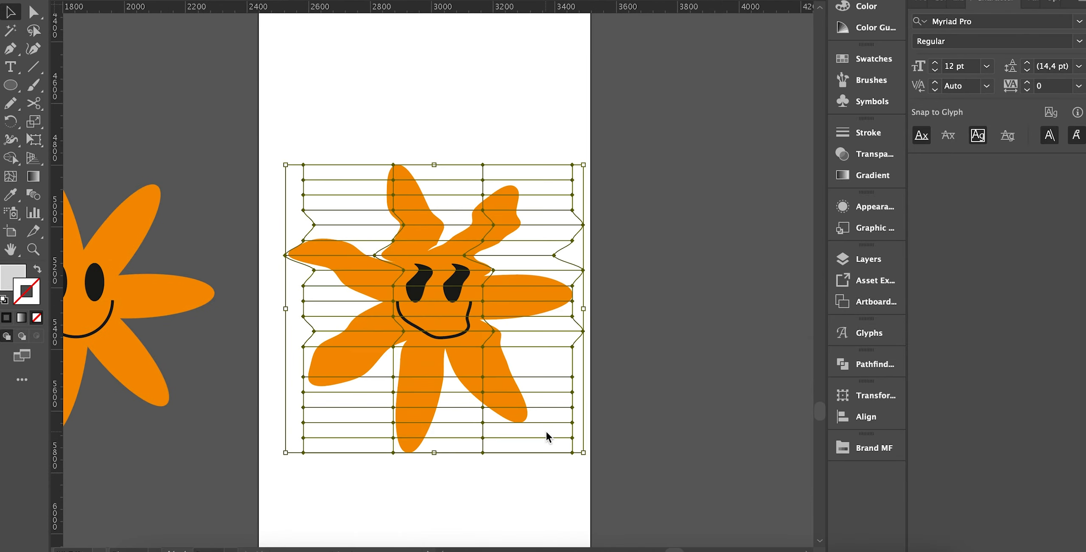
left_click(172, 0)
left_click(190, 107)
left_click(572, 320)
left_click_drag(573, 453, 499, 376)
left_click(520, 423)
Step: Copy the large green smiley sticker from the patterned artboard and paste it onto the flower's artboard
scroll(520, 423, "down", 2)
scroll(516, 418, "left", 3)
left_click(196, 348)
key("super+c")
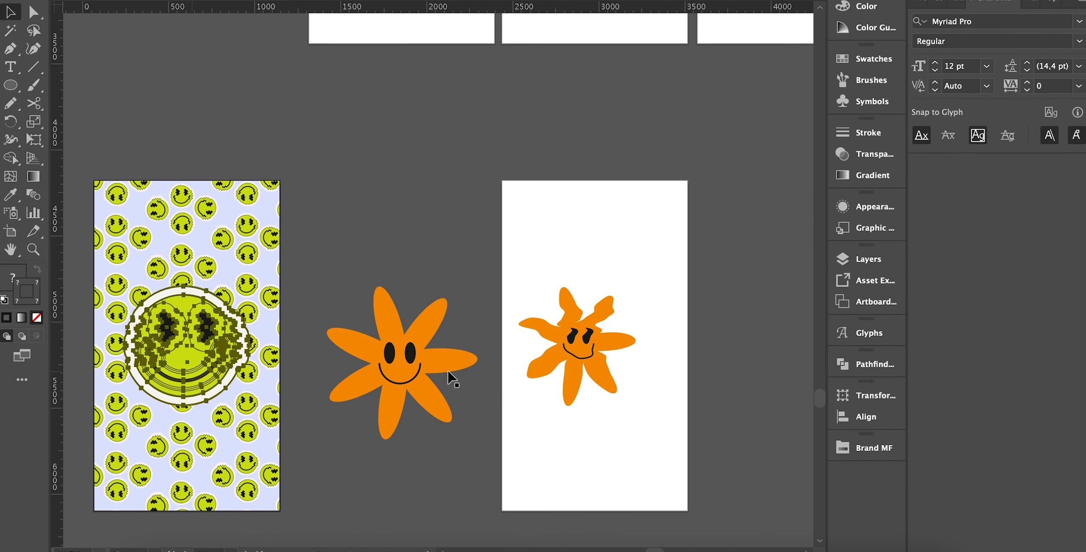
scroll(448, 376, "right", 3)
scroll(448, 375, "up", 3)
key("super+v")
Step: Scale down the green smiley, place it in the lower part of the artboard and move the distorted flower above it
left_click_drag(552, 388, 502, 325)
left_click_drag(458, 254, 514, 454)
left_click(473, 337)
left_click_drag(454, 335, 448, 280)
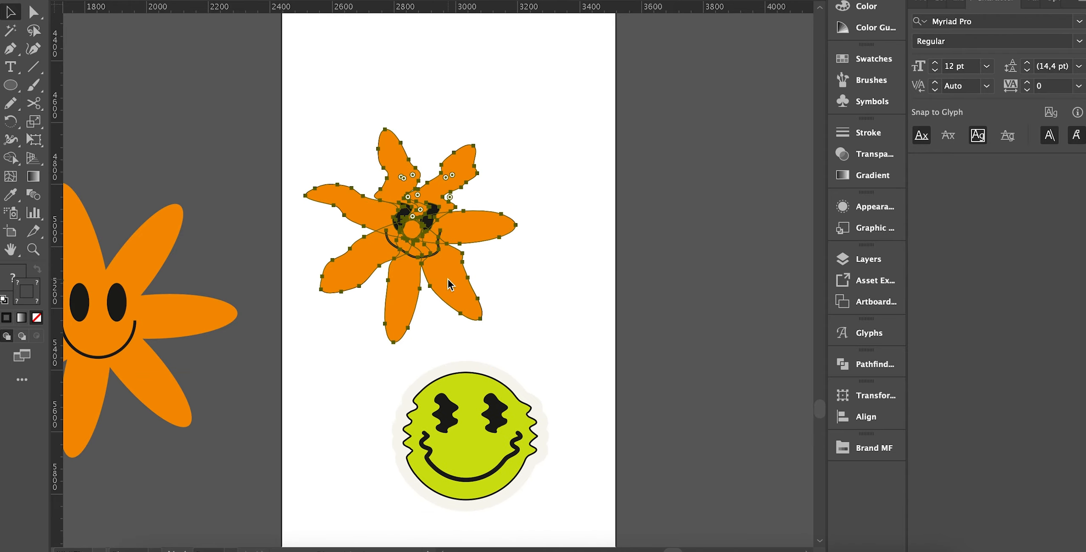
Step: Set the fill and stroke of a copy of the distorted flower to off-white
left_click(163, 1)
left_click(72, 1)
left_click(79, 32)
left_click(109, 1)
left_click(79, 27)
left_click(149, 1)
Step: Offset the off-white flower's paths outward to form a thick sticker border
left_click(163, 1)
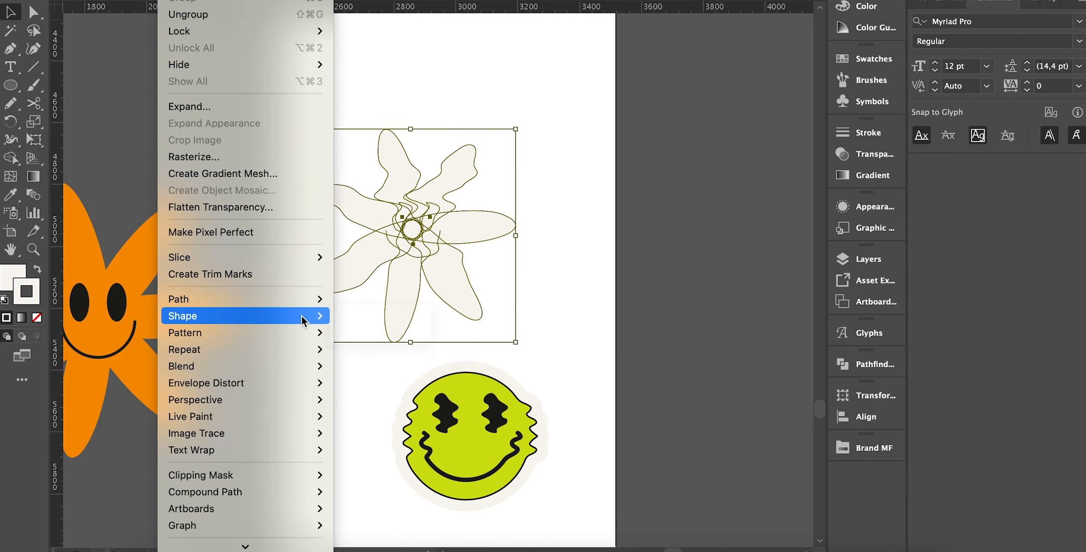
mouse_move(305, 299)
left_click(394, 358)
key("Return")
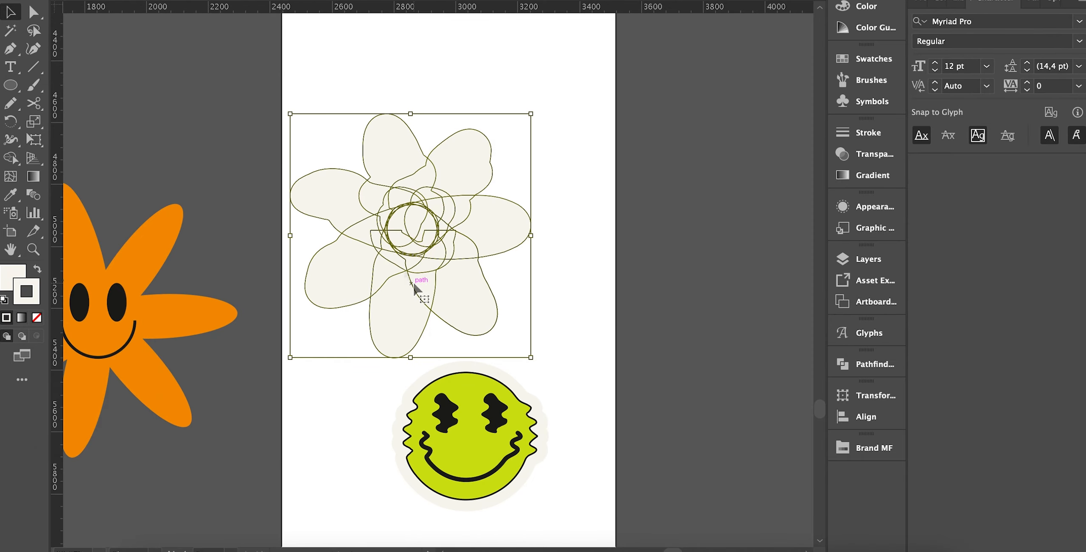
Step: Move the off-white border shape off the orange flower and expand it
left_click_drag(356, 176, 626, 171)
left_click(163, 1)
mouse_move(205, 326)
left_click(190, 106)
key("Return")
Step: Align the off-white border with the orange flower and send it to the back
left_click_drag(745, 245, 488, 237)
right_click(489, 236)
mouse_move(572, 449)
left_click(666, 499)
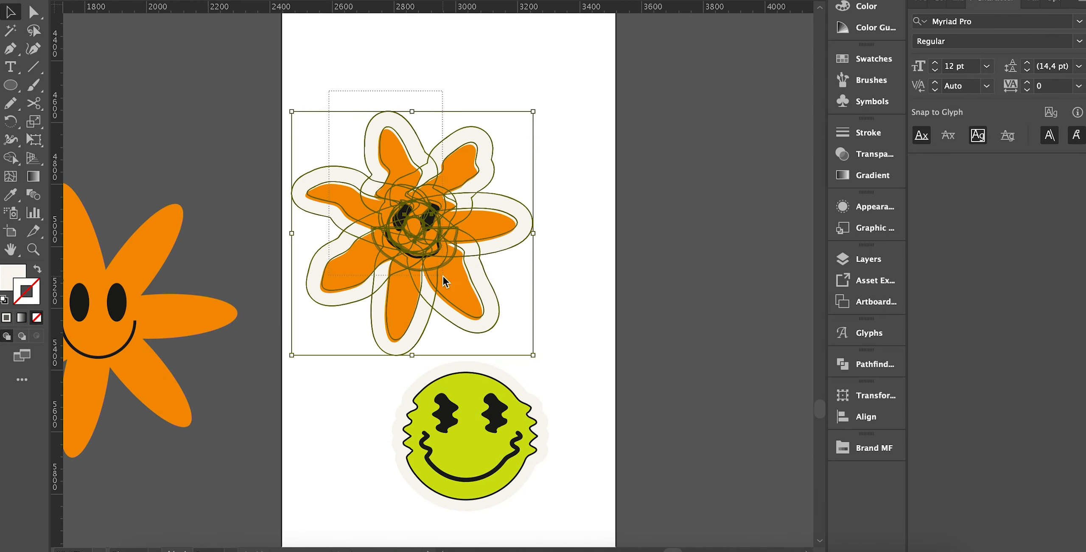
left_click(574, 247)
Step: Reposition the green smiley sticker closer to the flower so it tucks against the lower petals
left_click(459, 420)
left_click_drag(486, 457, 502, 360)
left_click(666, 321)
left_click_drag(529, 308, 533, 326)
left_click(617, 357)
Step: Make a new pattern from the flower and smiley stickers
left_click_drag(598, 443, 311, 123)
left_click(180, 1)
mouse_move(296, 333)
left_click(345, 334)
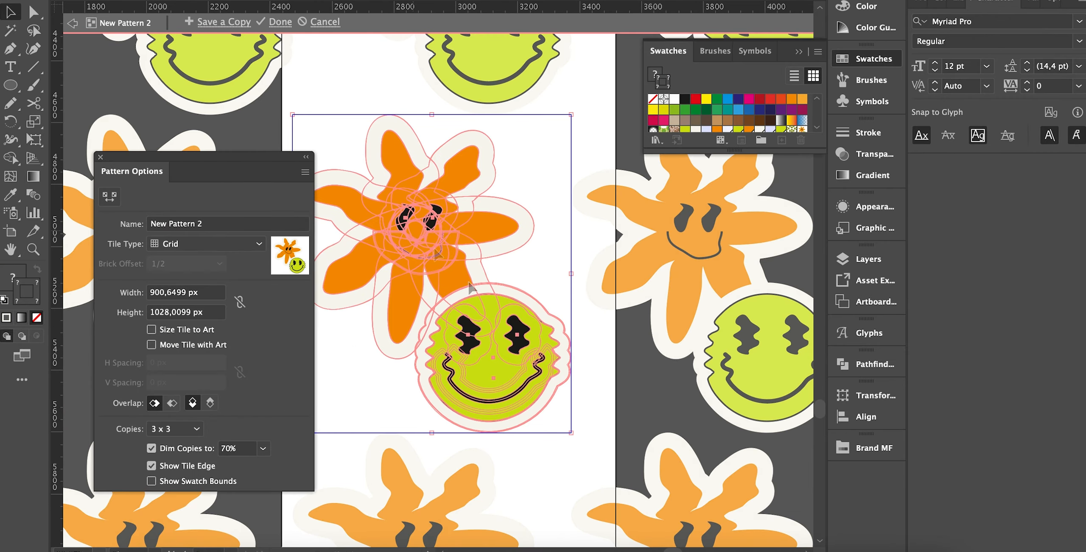
Step: Scale down the two stickers in the pattern tile and arrange rotated flower and smiley copies around it
left_click_drag(573, 433, 495, 345)
left_click_drag(457, 275, 546, 376)
left_click_drag(593, 225, 570, 392)
left_click_drag(429, 397, 335, 483)
left_click_drag(432, 414, 404, 375)
left_click(440, 246)
key("ctrl+shift+bracketright")
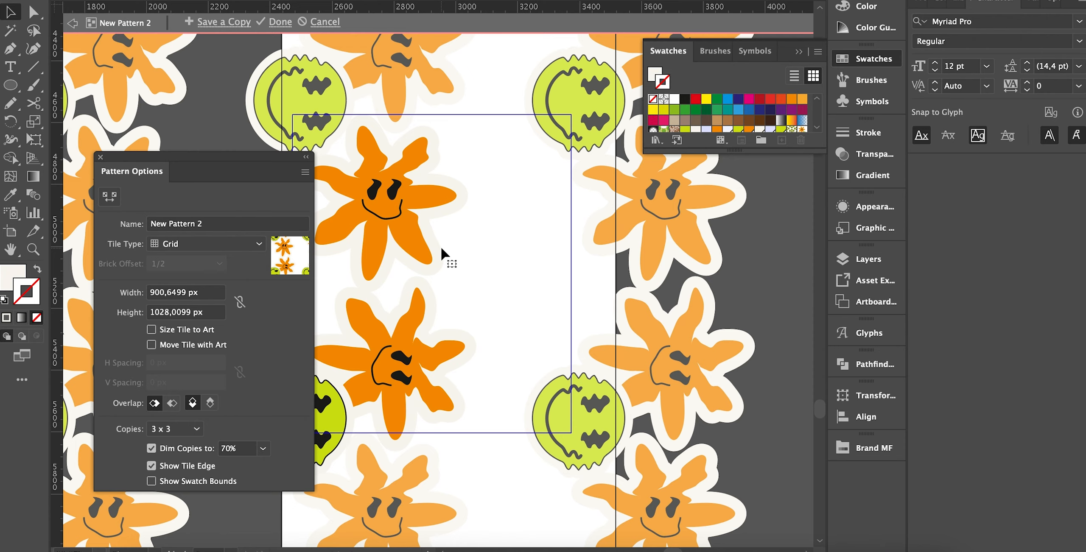
Step: Set the pattern's tile type to Brick by Row with a 1/2 brick offset
scroll(493, 397, "down", 4)
scroll(493, 397, "left", 3)
left_click(192, 245)
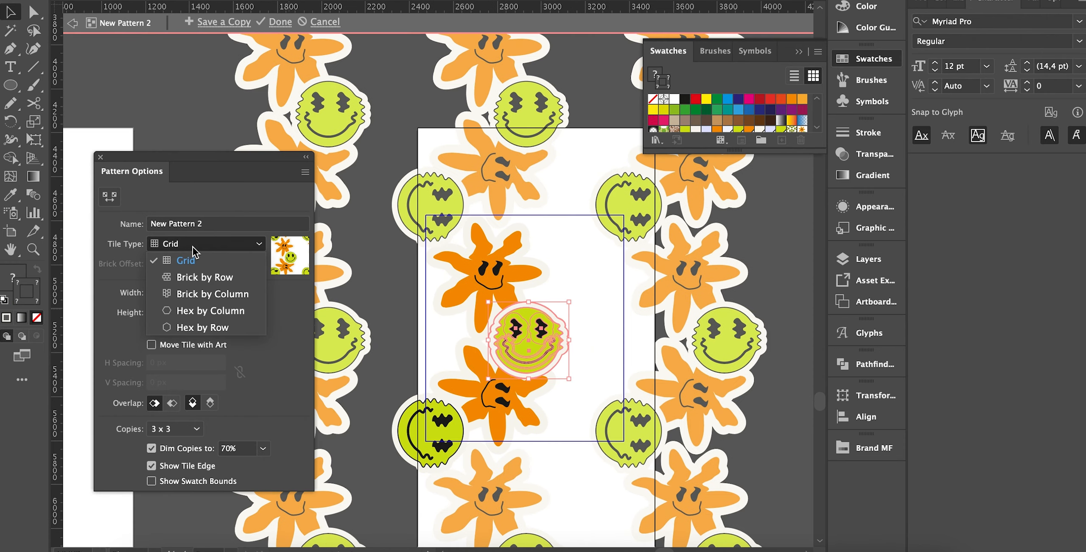
left_click(195, 278)
left_click(195, 278)
left_click(196, 263)
left_click(196, 269)
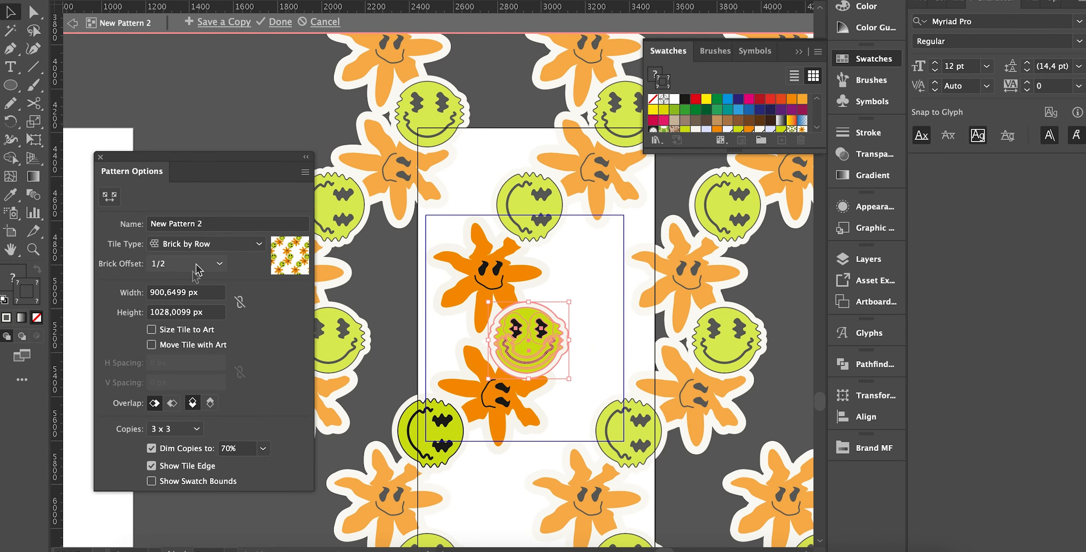
Step: Try a 200 px tile width and a 700 px height, settling on 500 px wide by 900 px high
key("Return")
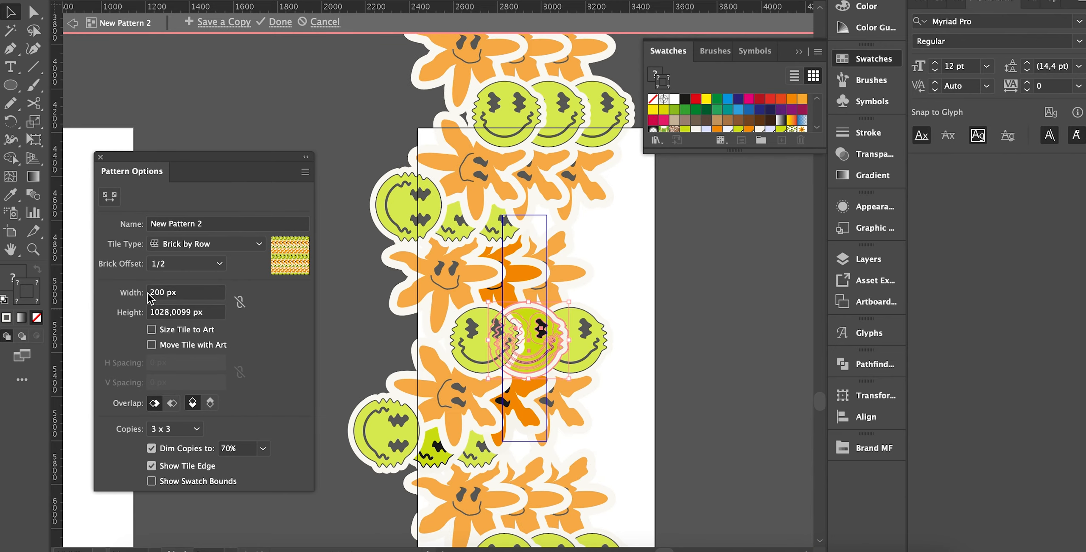
left_click(165, 294)
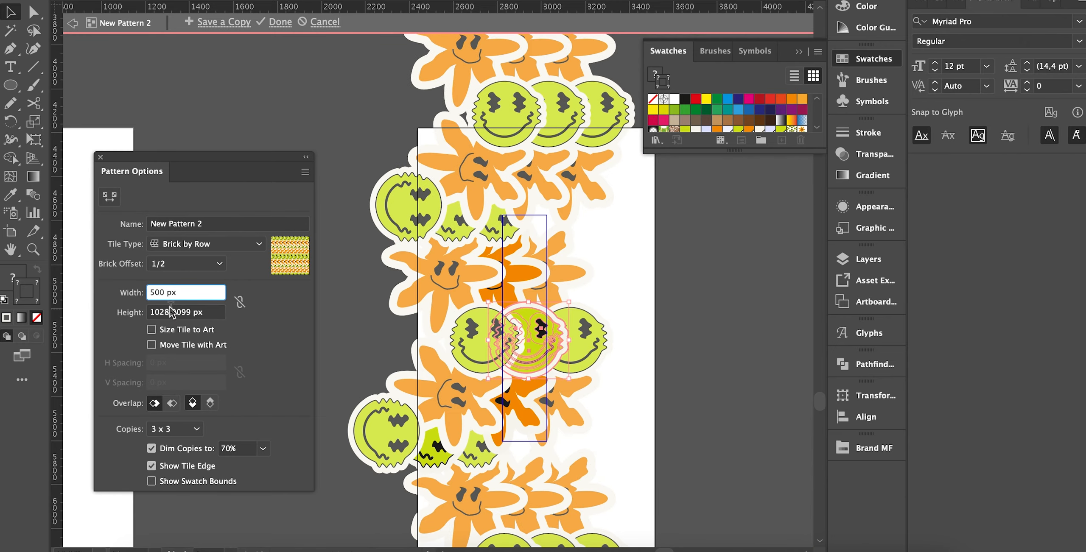
left_click(179, 312)
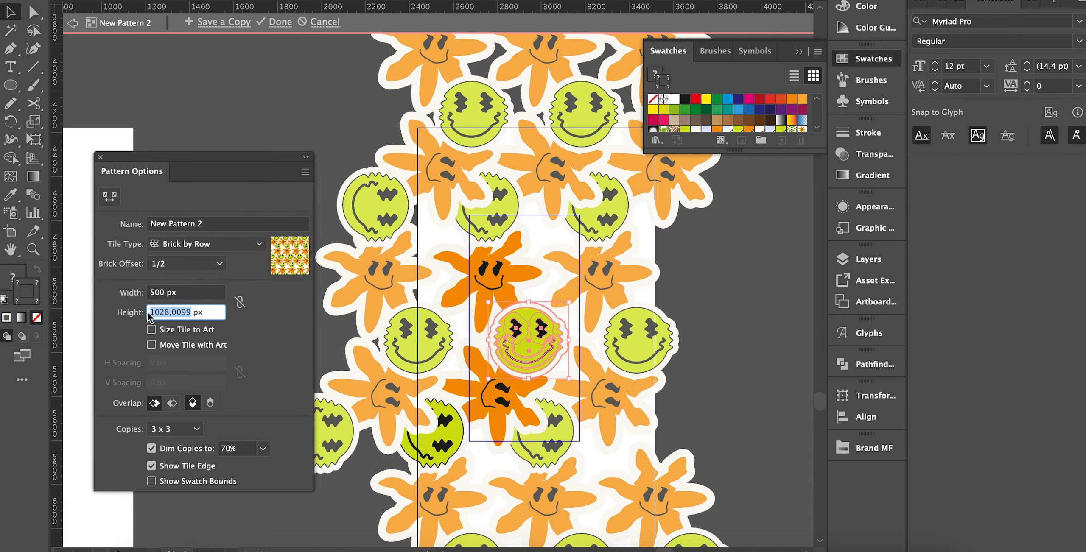
type("700")
key("Return")
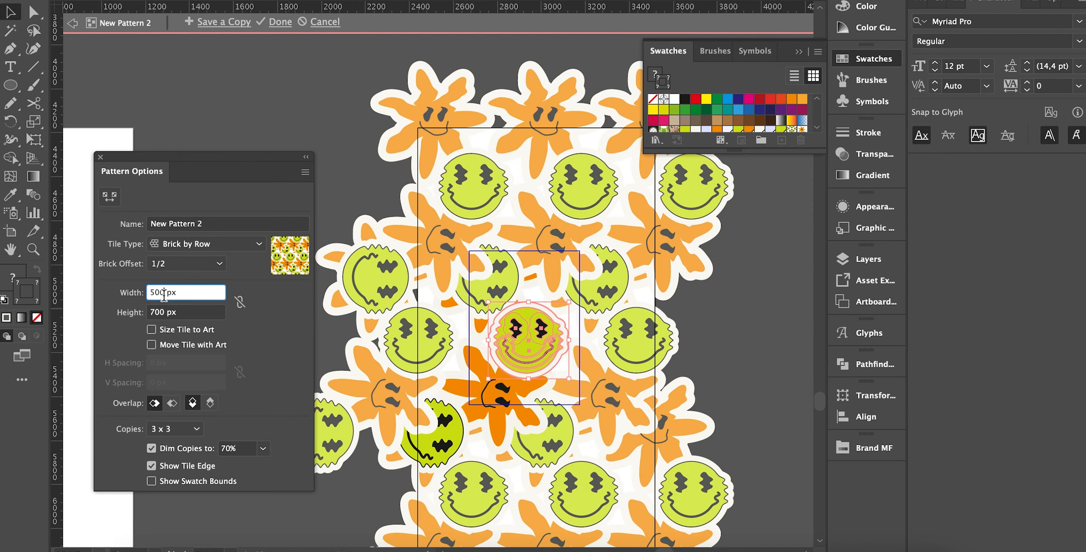
left_click(164, 297)
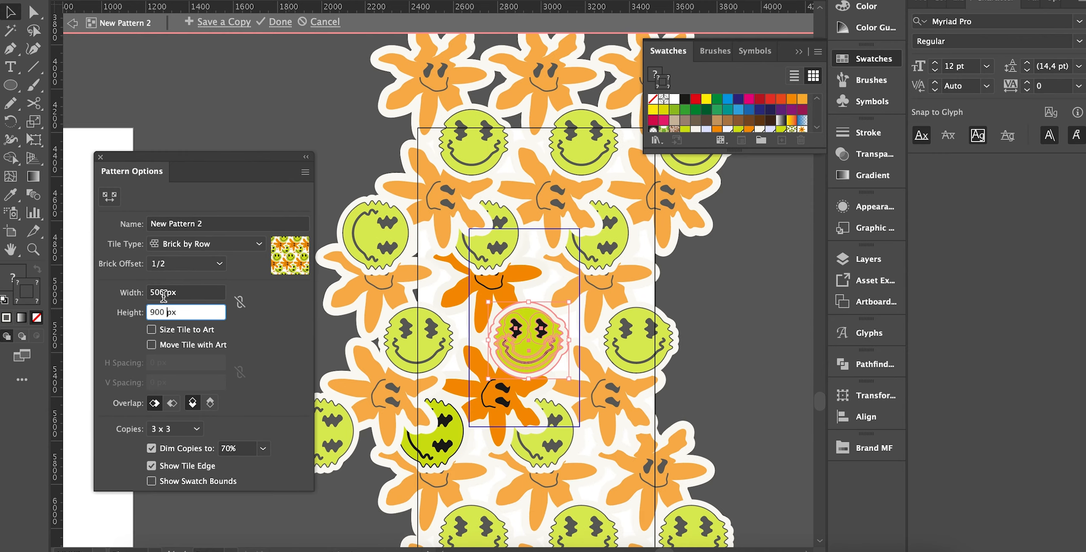
Step: Add a smaller copy of the green smiley above the central one in the tile and rotate it 180°
scroll(523, 319, "up", 5)
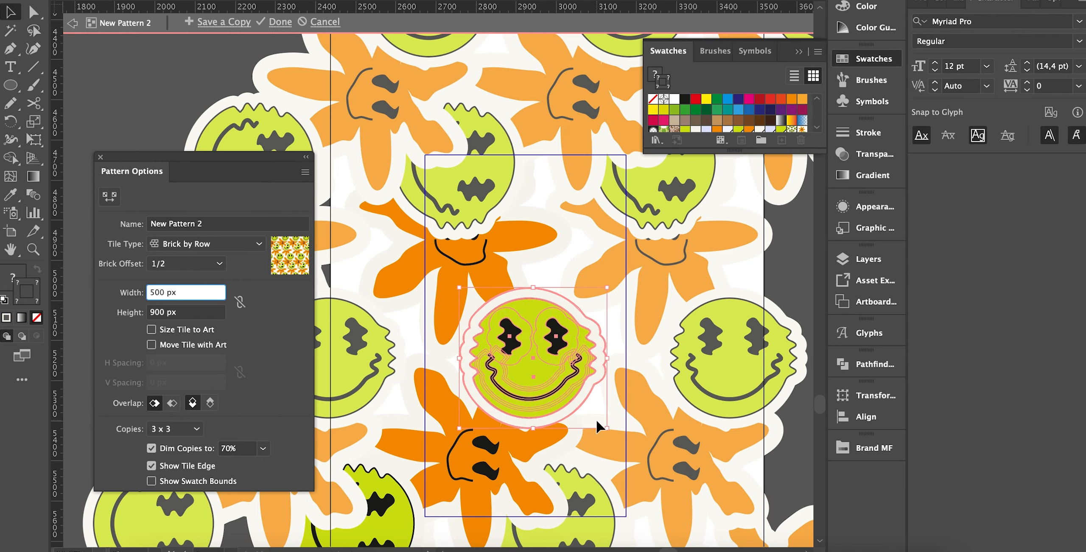
left_click_drag(603, 425, 542, 367)
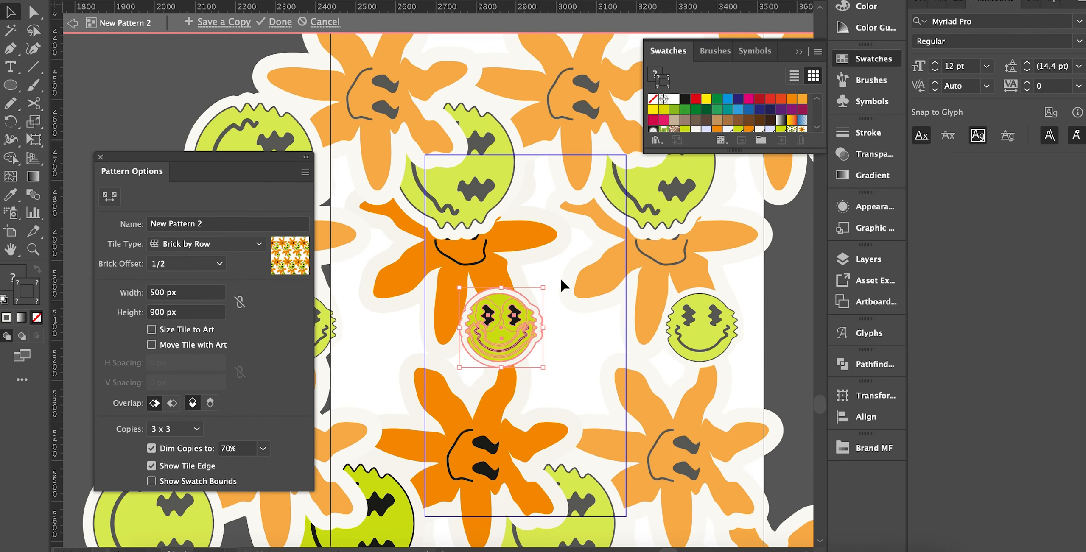
key("ctrl+z")
key("ctrl+v")
left_click_drag(472, 285, 589, 242)
left_click_drag(606, 196, 506, 267)
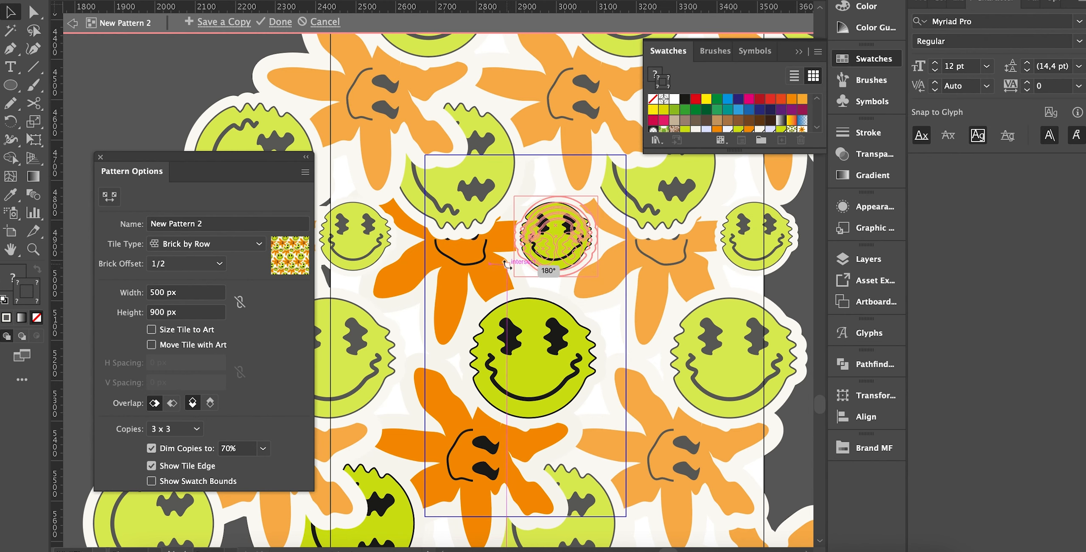
Step: Add a copy of the flower sticker scaled to about 253 by 250 px and place it rotated over the central smiley's upper edge
left_click(479, 458)
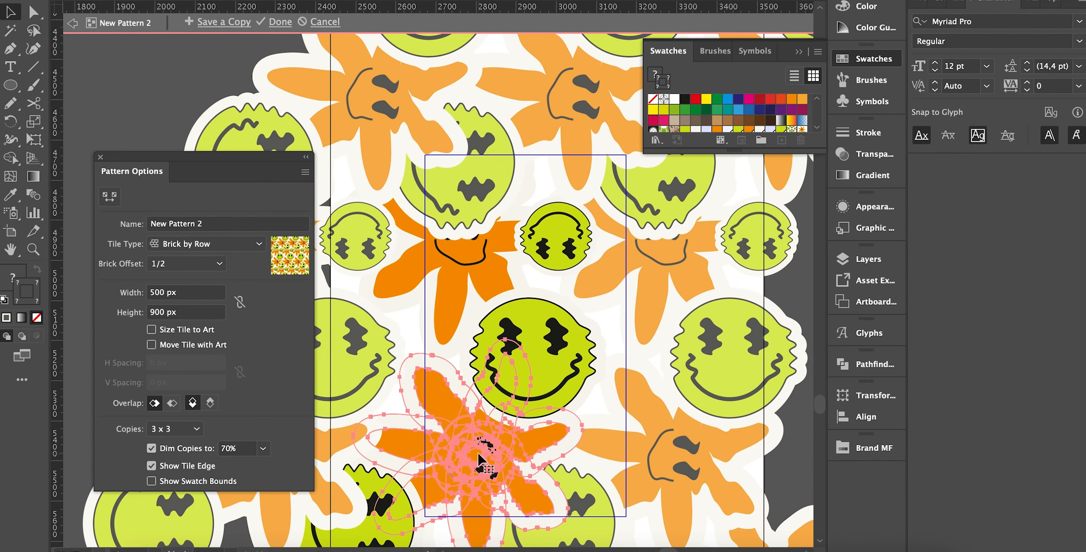
left_click_drag(478, 458, 451, 281)
left_click_drag(541, 390, 484, 310)
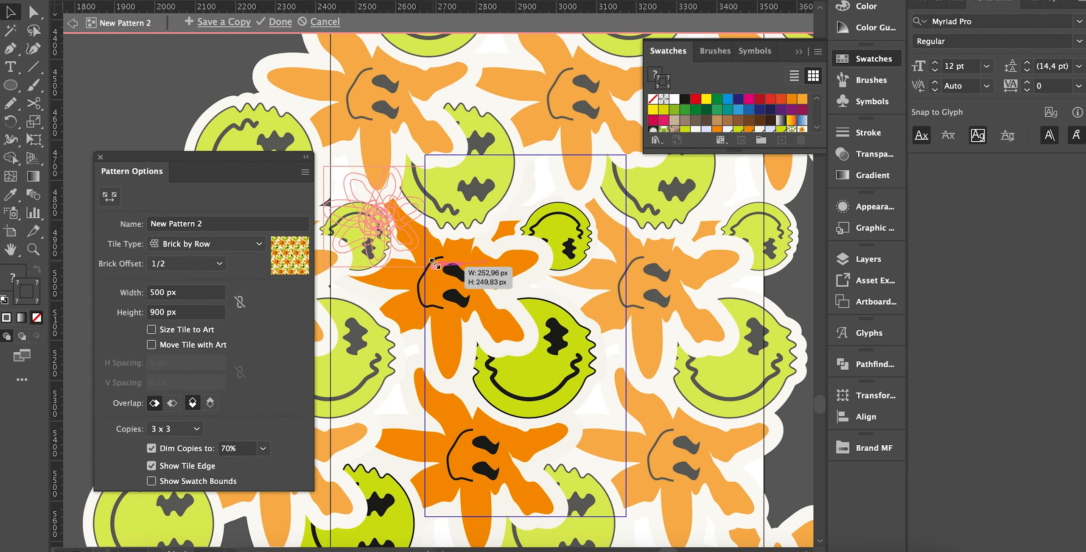
left_click_drag(382, 216, 596, 292)
left_click_drag(642, 249, 586, 229)
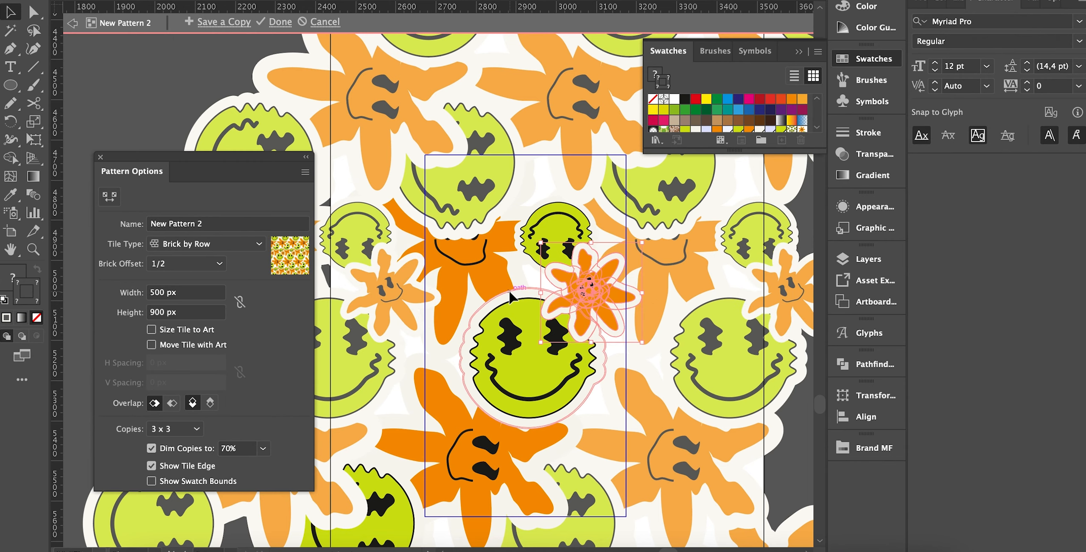
left_click_drag(609, 307, 628, 319)
left_click(659, 376)
scroll(600, 364, "down", 5)
left_click(601, 364)
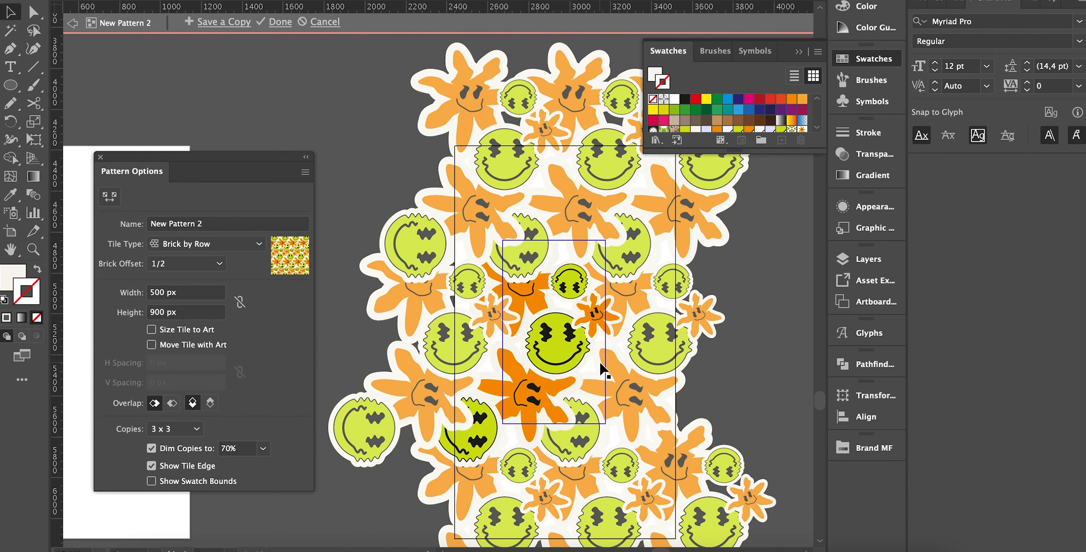
Step: Copy the small upside-down smiley onto the lower-left part of the large flower at the bottom of the tile
scroll(593, 363, "up", 4)
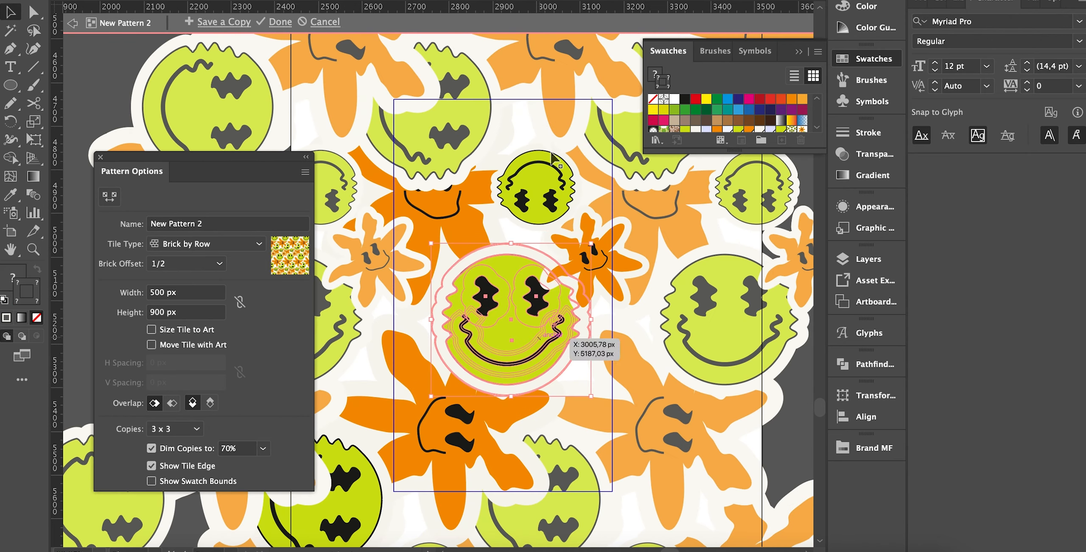
left_click(553, 185)
left_click_drag(420, 494, 435, 459)
scroll(434, 455, "down", 4)
left_click(516, 477)
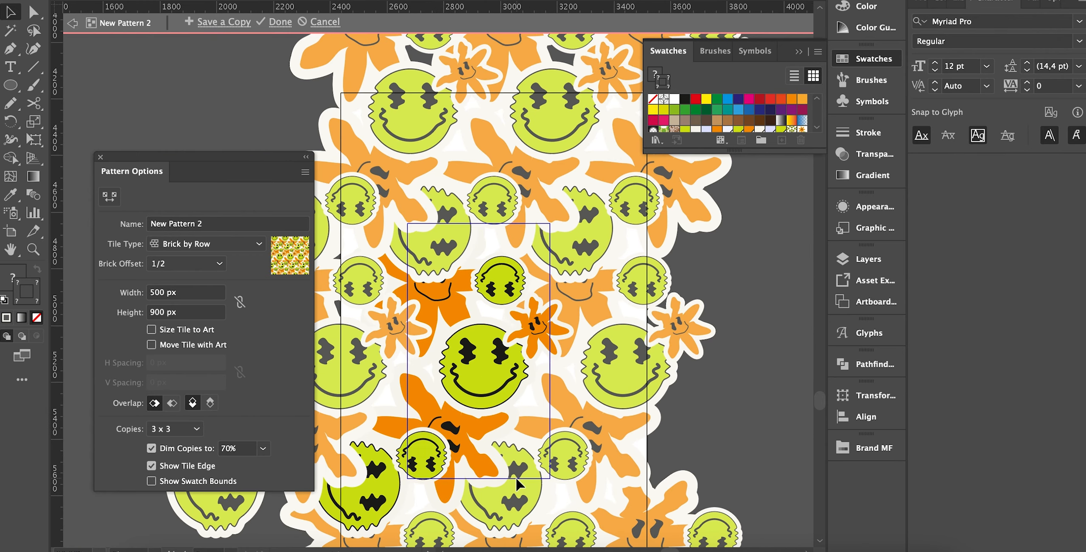
Step: Create a text box over the small upper smiley in the tile and enter "Happy"
scroll(449, 374, "up", 5)
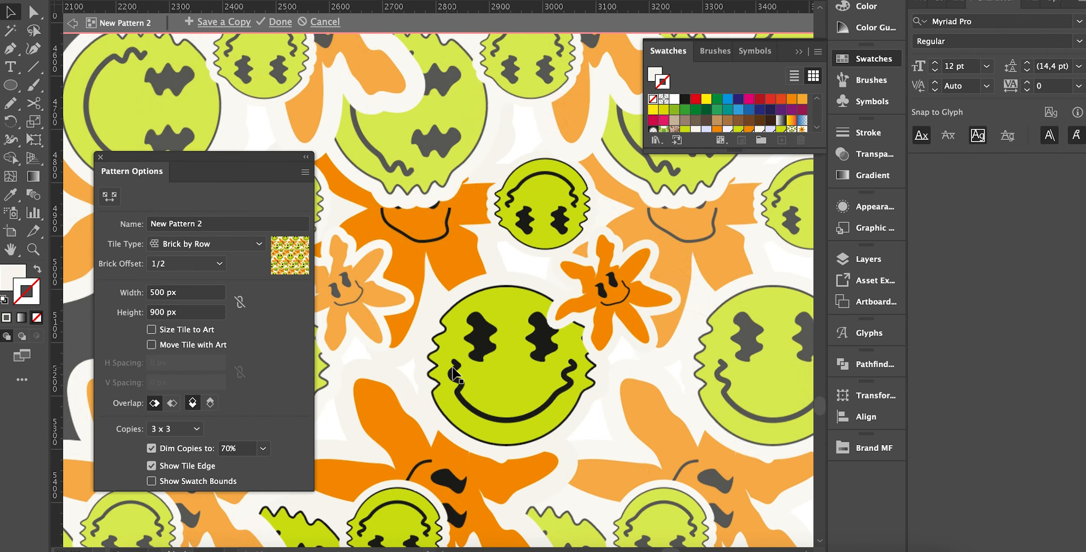
left_click(430, 272)
key("super+z")
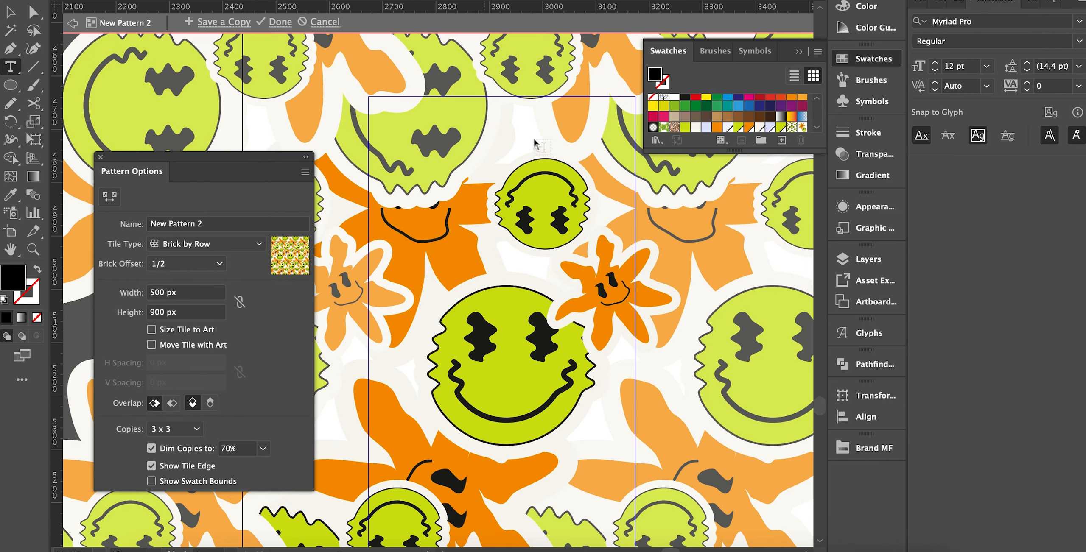
left_click_drag(526, 129, 612, 259)
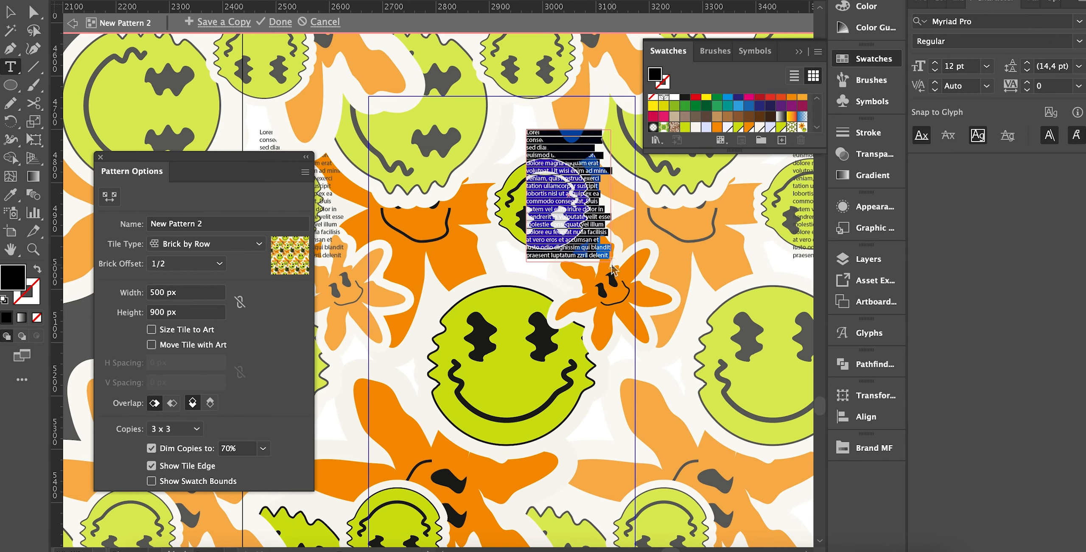
type("Happ")
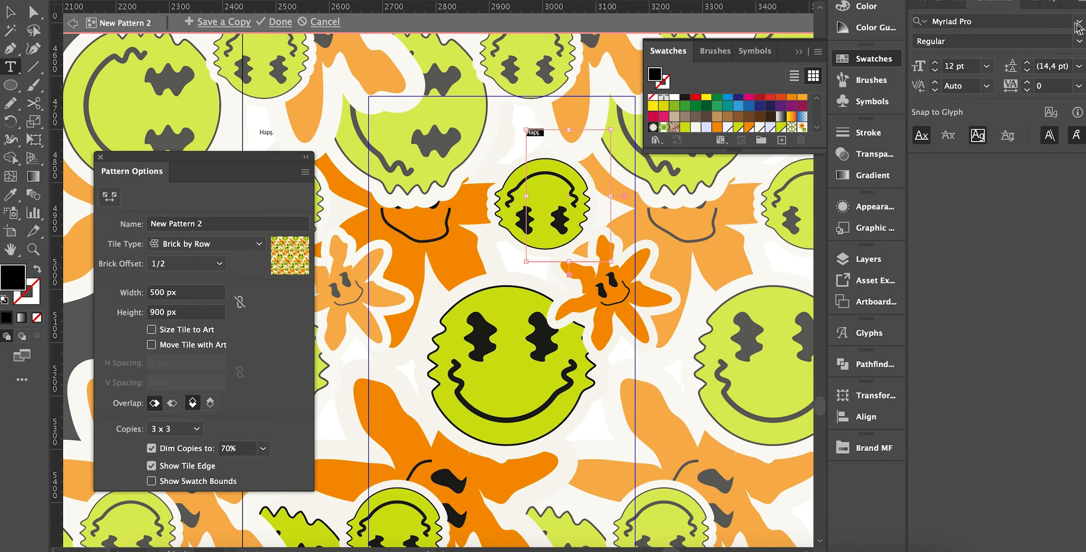
Step: Set the word's font to LL DEtechno Glitch, Bold 100, at a size of 72 pt
left_click(1078, 22)
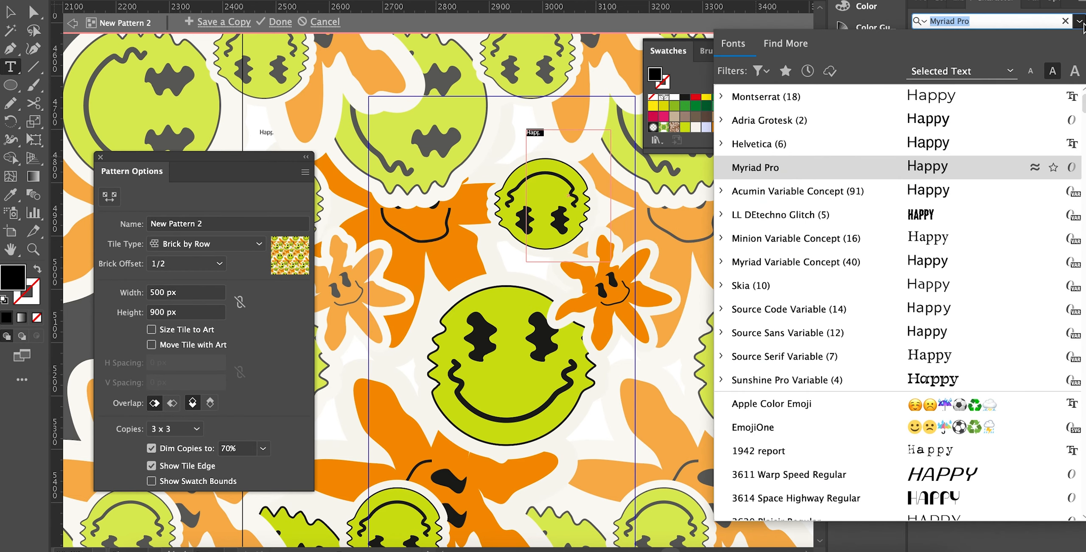
left_click(915, 216)
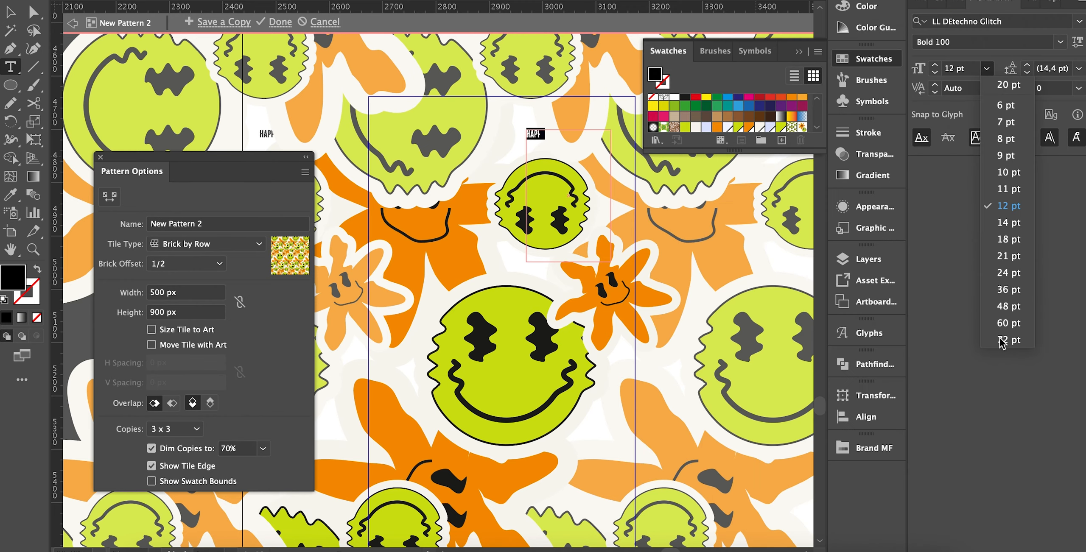
left_click(1002, 340)
key("Escape")
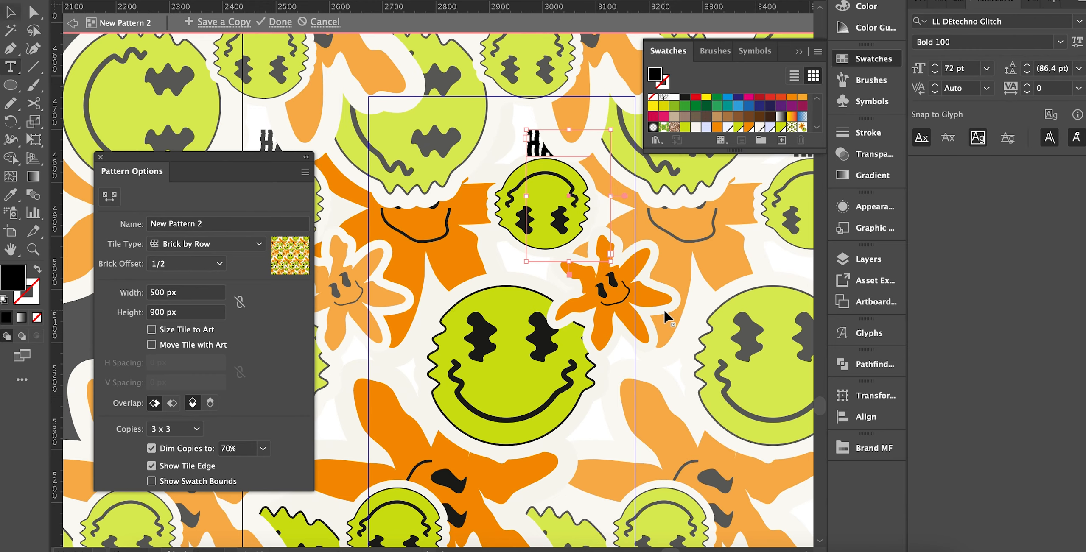
Step: Place the outlined HAPPY lettering above the small upper smiley and recolour its fill to light lavender
left_click_drag(527, 157, 442, 191)
key("i")
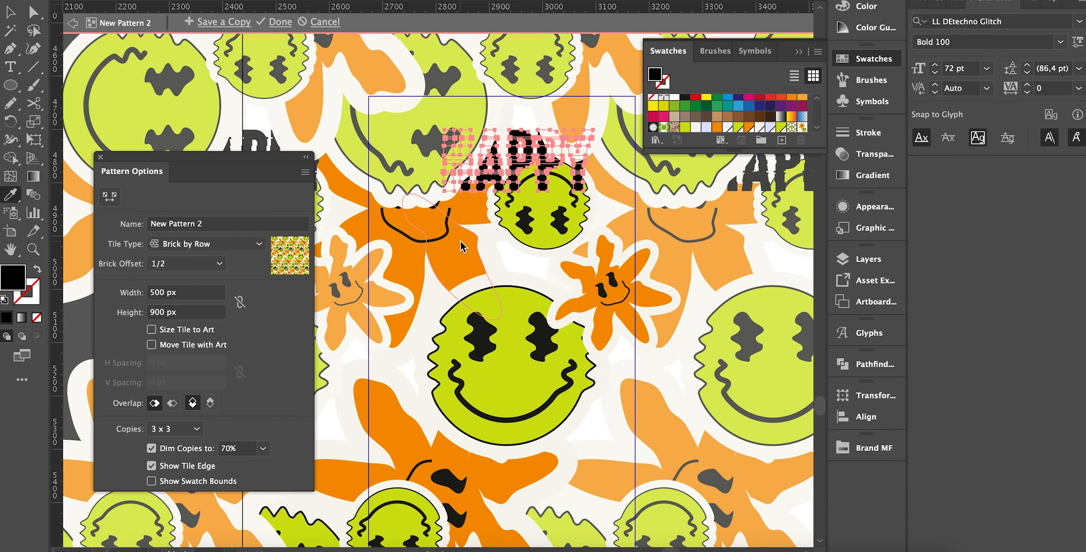
left_click(403, 375)
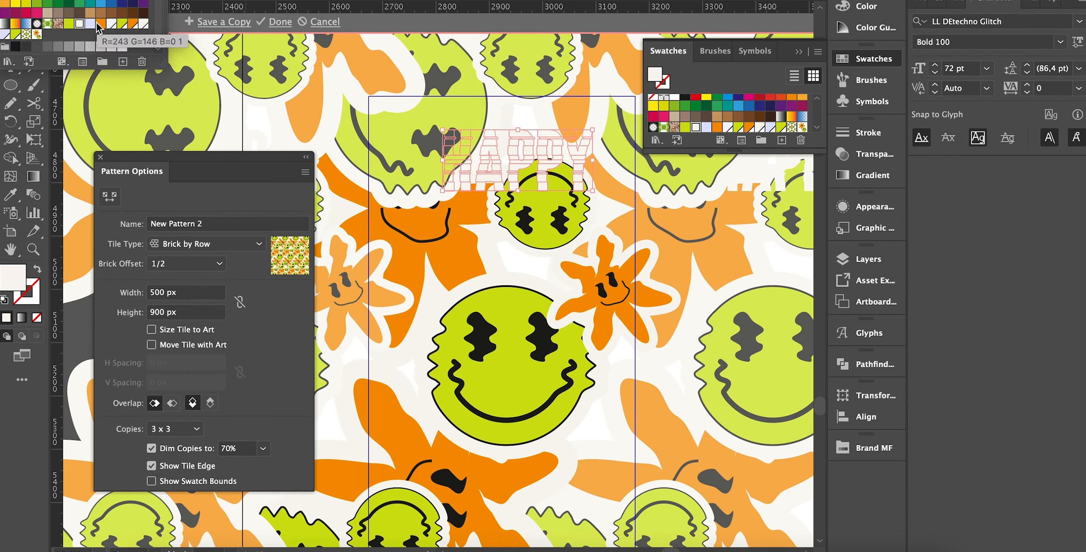
left_click(100, 24)
left_click(89, 24)
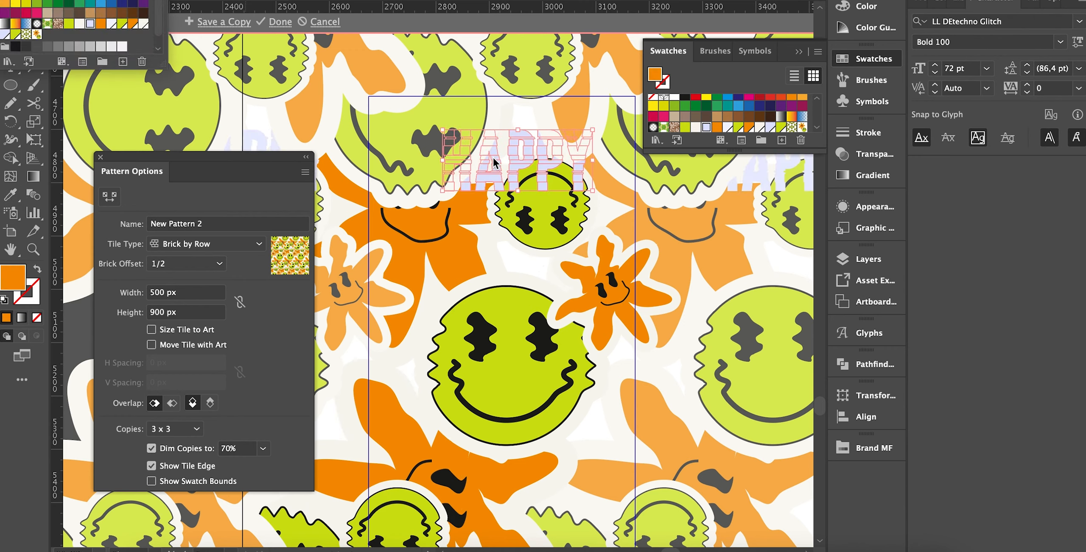
Step: Add vertical copies of the HAPPY lettering beside the central smiley and over the large smiley at the tile's lower edge
left_click(527, 162)
left_click_drag(509, 370, 447, 385)
left_click_drag(478, 437, 396, 423)
scroll(519, 415, "down", 1)
scroll(519, 415, "down", 1)
left_click_drag(440, 377, 535, 527)
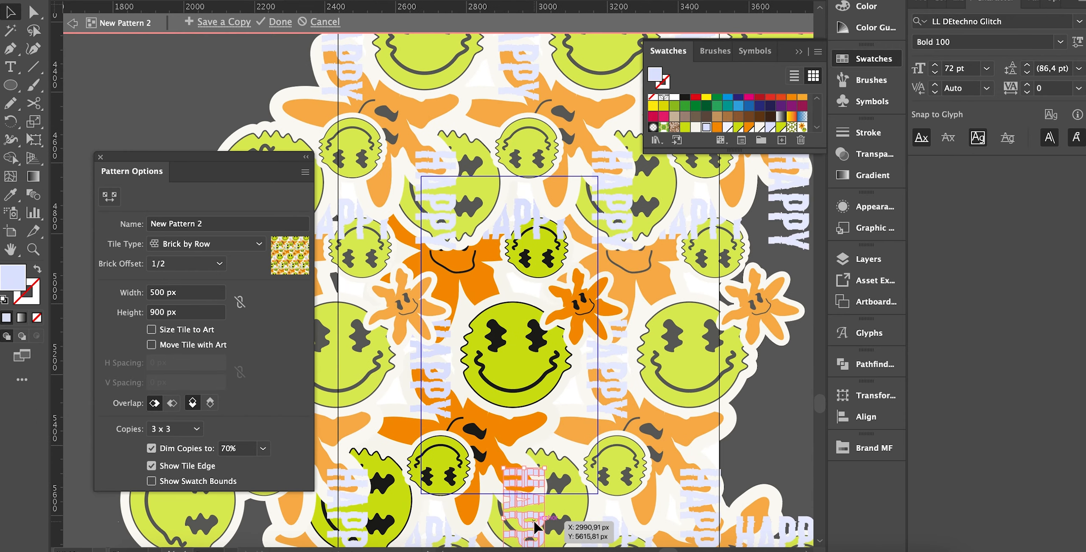
left_click(476, 215)
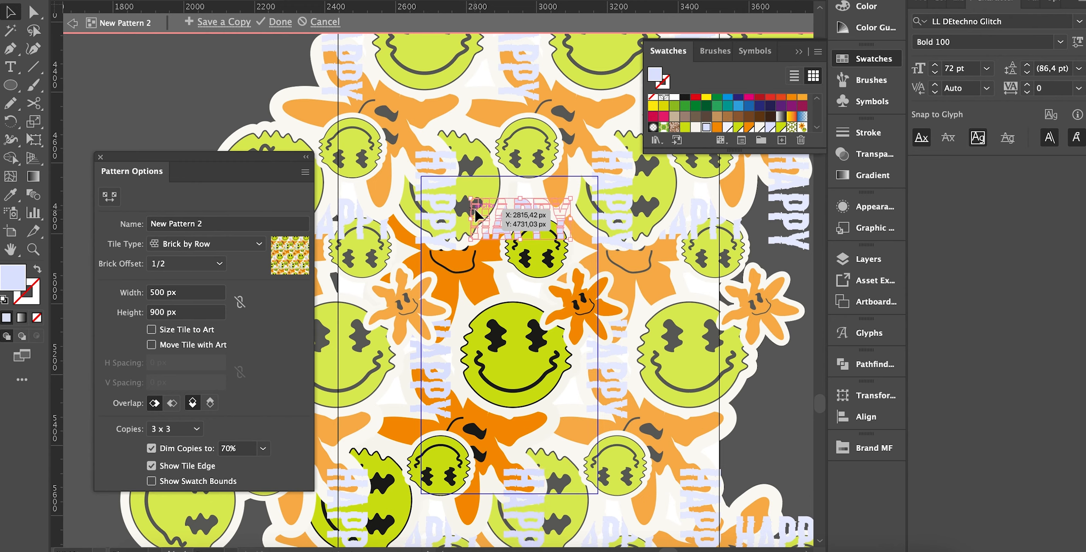
Step: Cut the large sideways smiley at the tile's lower-left corner, paste it in front and bring it to the front
left_click(410, 507)
key("Delete")
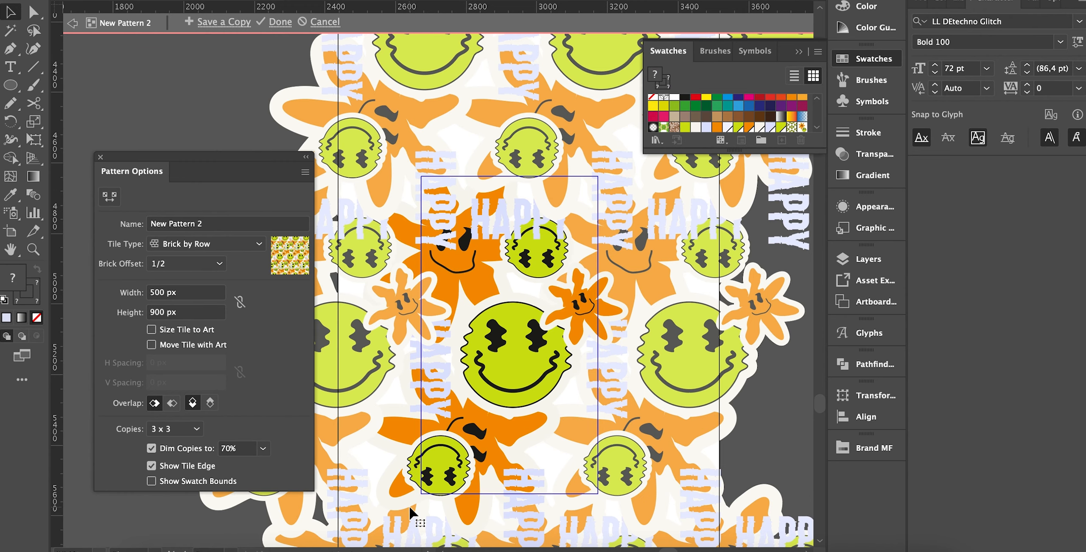
key("ctrl+z")
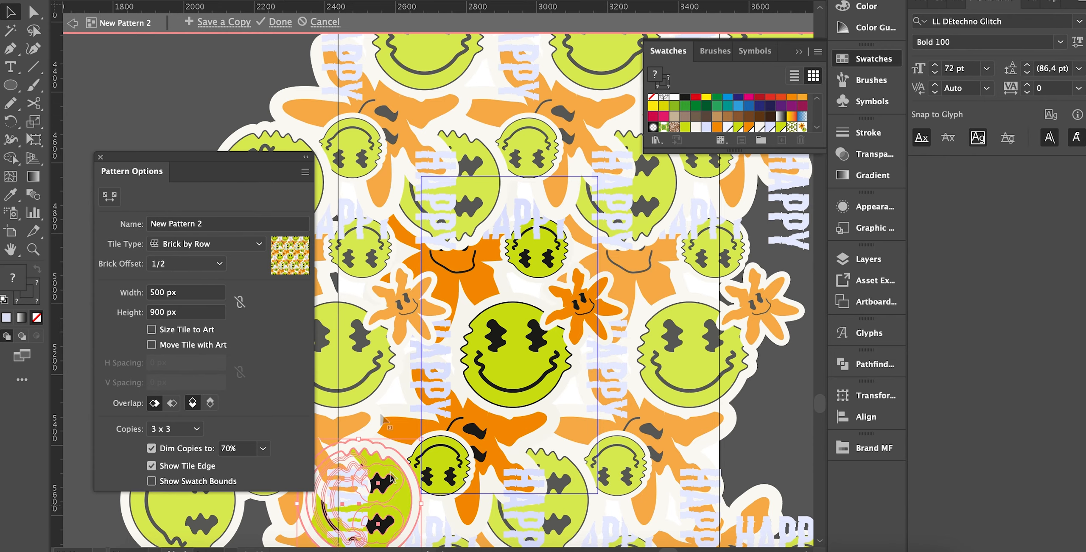
scroll(409, 505, "down", 3)
scroll(409, 506, "left", 3)
right_click(467, 257)
mouse_move(551, 478)
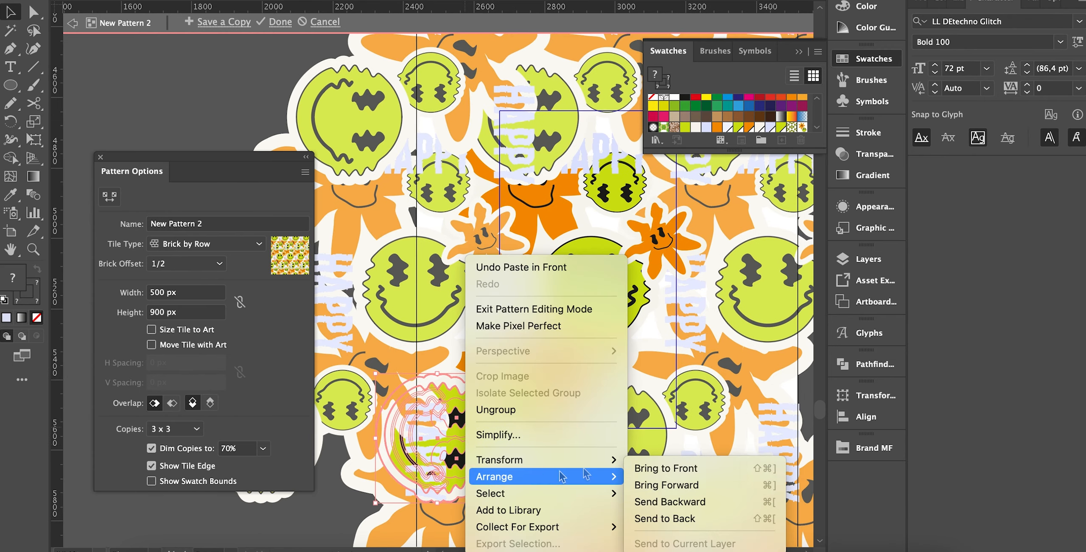
left_click(647, 469)
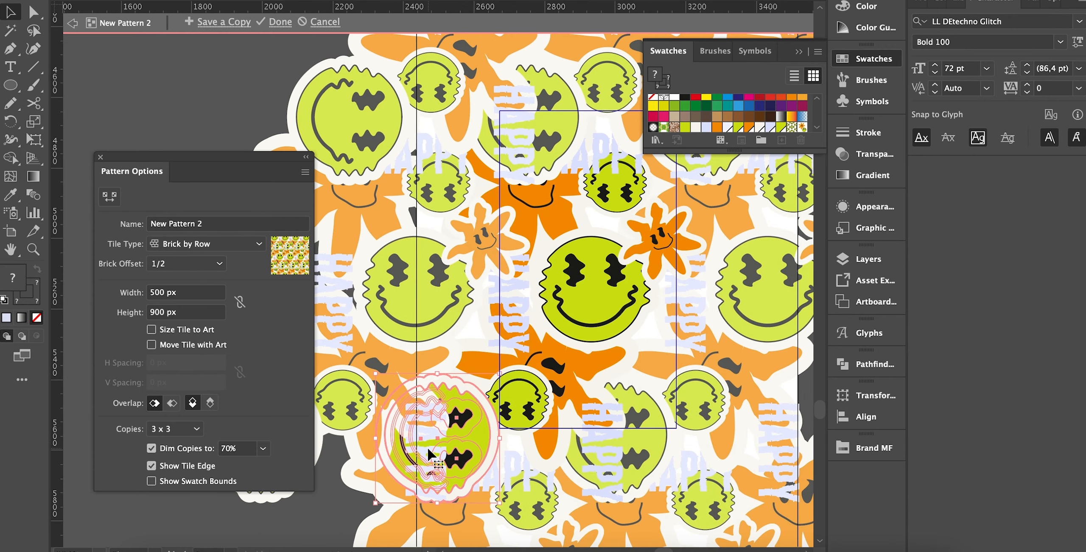
Step: Adjust the stacking order of the vertical HAPPY lettering over the lower sideways smiley and move it slightly upward
left_click(596, 436)
right_click(602, 413)
mouse_move(678, 476)
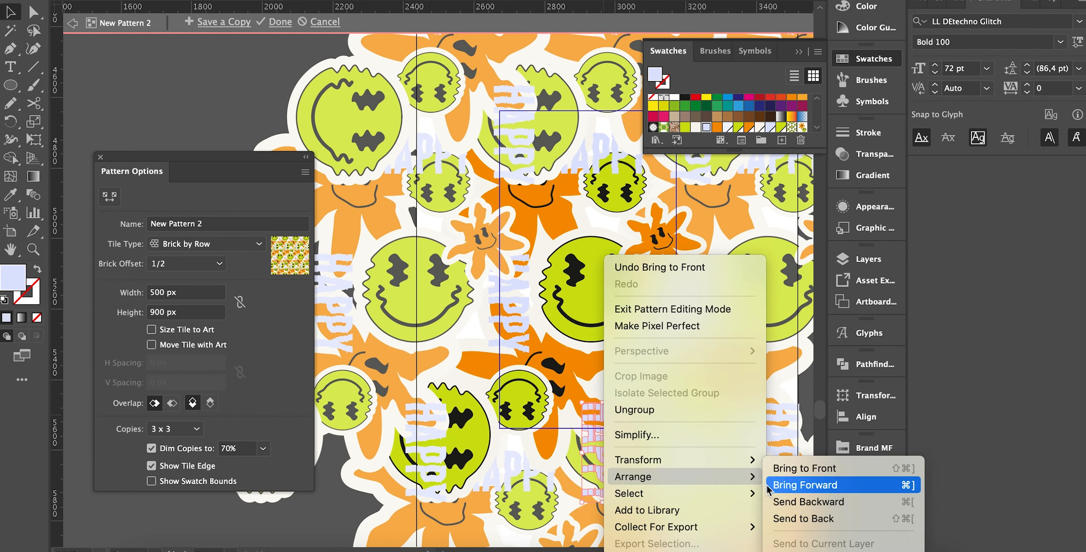
left_click(812, 499)
left_click_drag(616, 395, 632, 386)
scroll(640, 399, "up", 2)
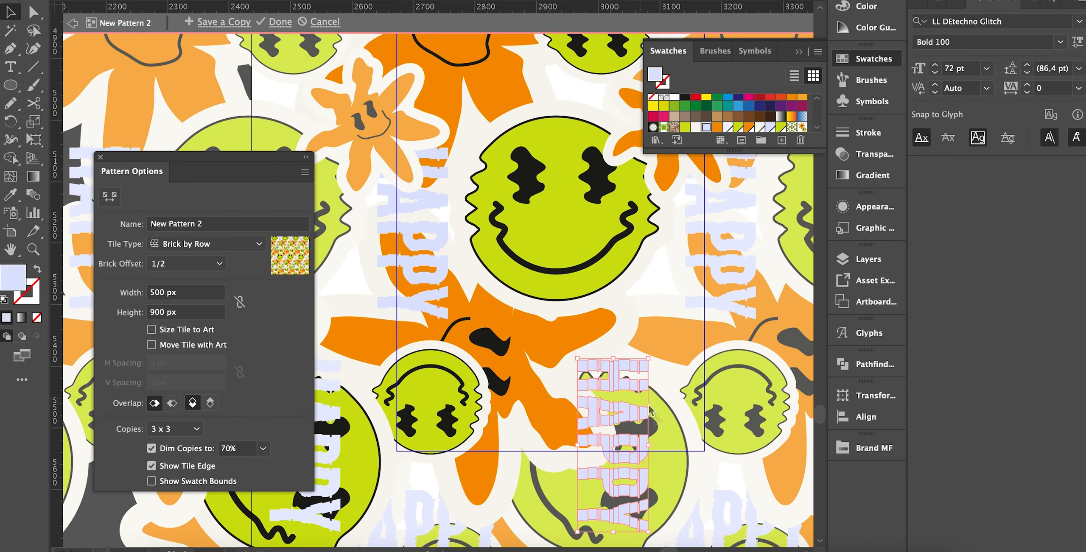
Step: Bring the large flower at the bottom of the tile to the front of all the artwork
left_click(504, 360)
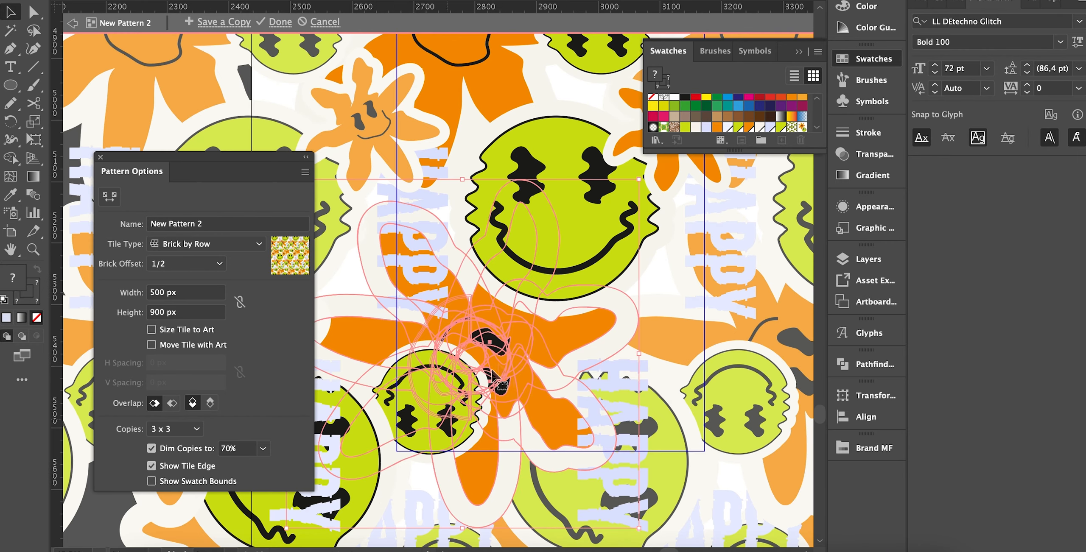
right_click(499, 364)
left_click(402, 422)
right_click(516, 346)
mouse_move(594, 477)
left_click(721, 470)
Step: Send the large flower backward repeatedly so that it sits behind the small smiley and the HAPPY lettering
right_click(482, 415)
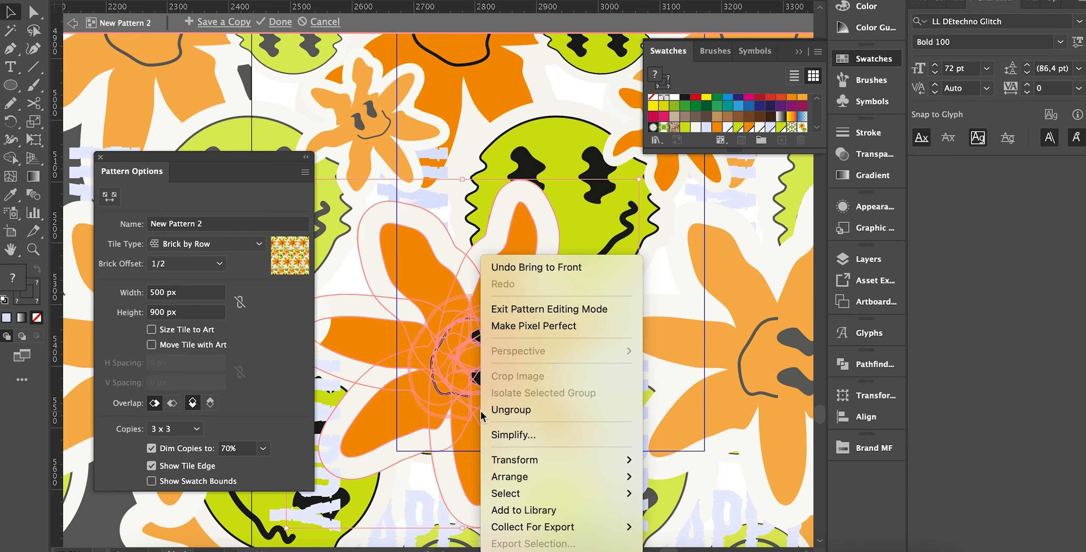
left_click(674, 503)
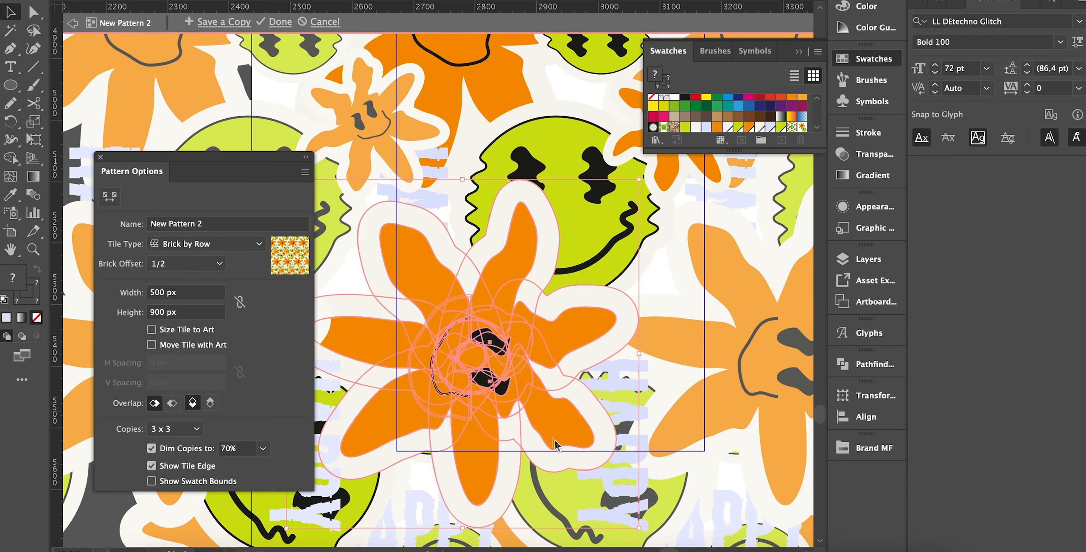
right_click(470, 424)
mouse_move(552, 478)
left_click(666, 519)
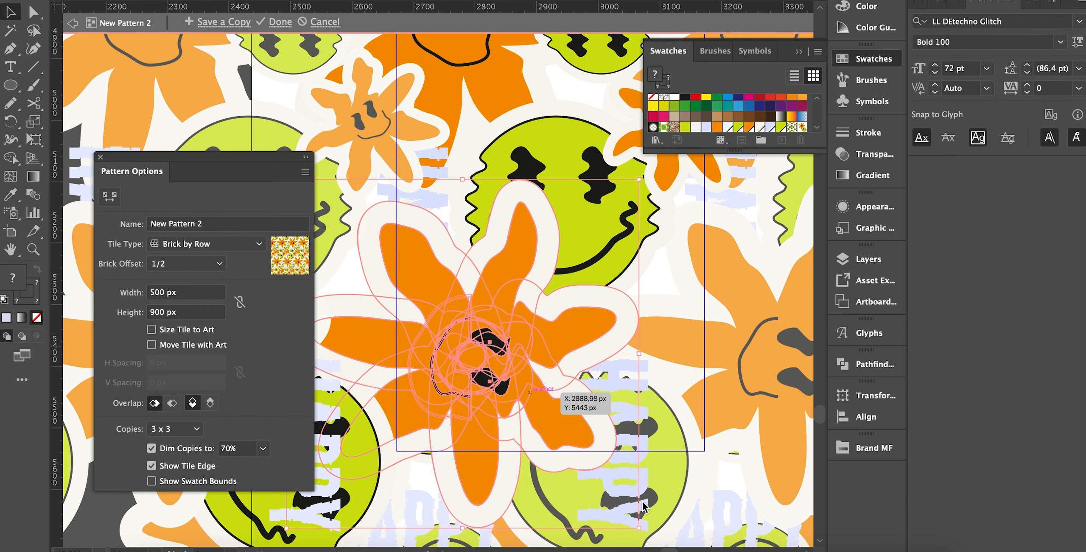
right_click(541, 401)
mouse_move(666, 475)
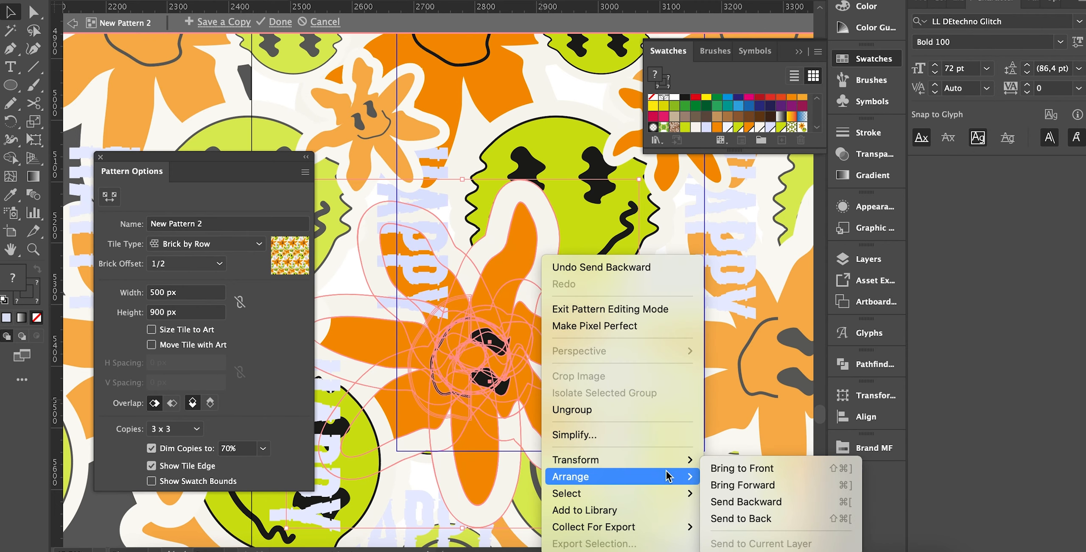
left_click(717, 502)
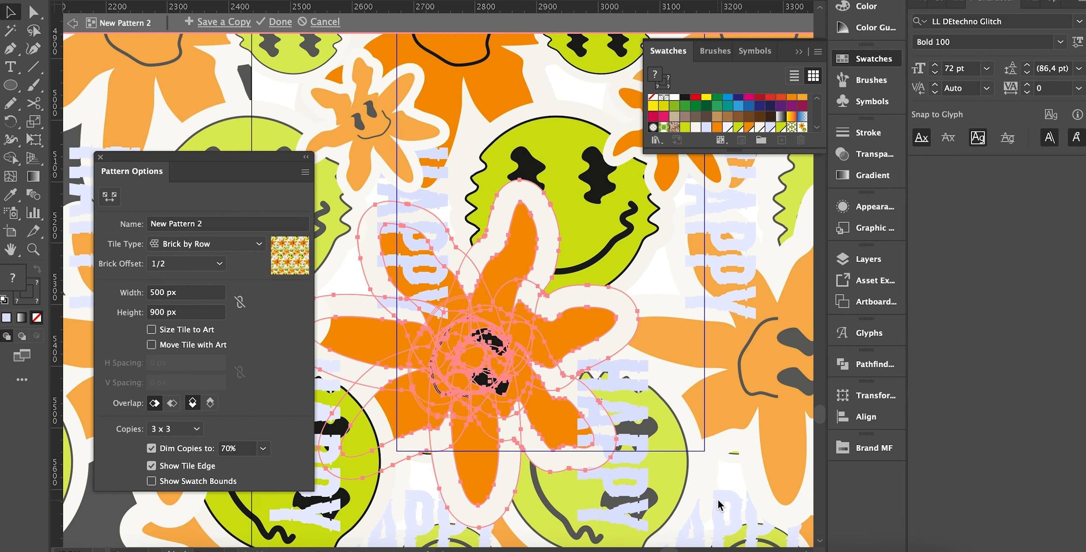
scroll(691, 424, "down", 2)
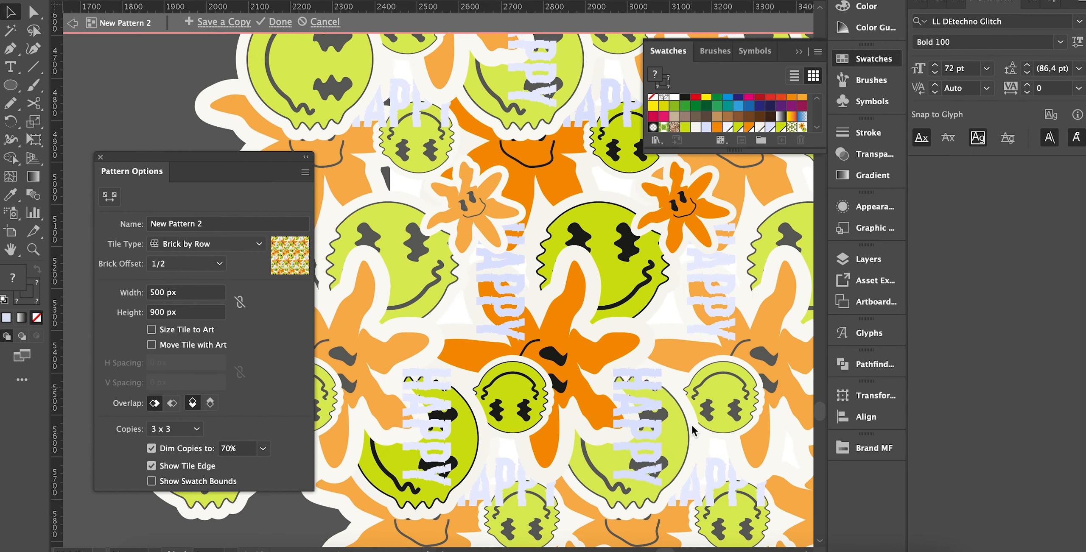
scroll(592, 455, "down", 2)
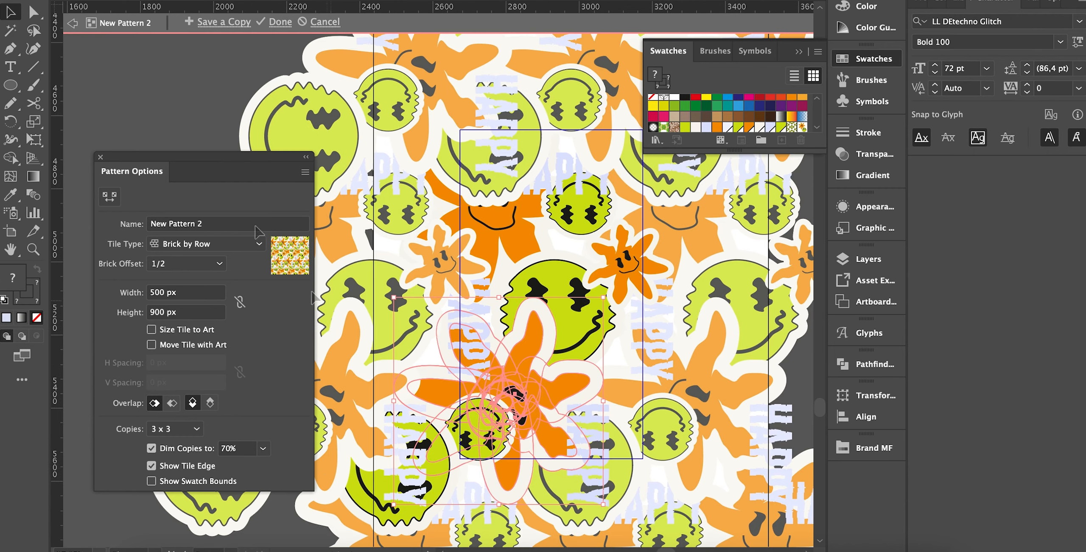
Step: Finish editing the pattern and move the original flower and smiley stickers to the artboard's right side
left_click(280, 30)
left_click_drag(395, 256, 643, 257)
Step: Draw a rectangle covering the artboard and fill it with the New Pattern 2 swatch
key("m")
left_click_drag(325, 65, 552, 458)
left_click(769, 128)
key("v")
scroll(789, 123, "down", 2)
left_click(801, 112)
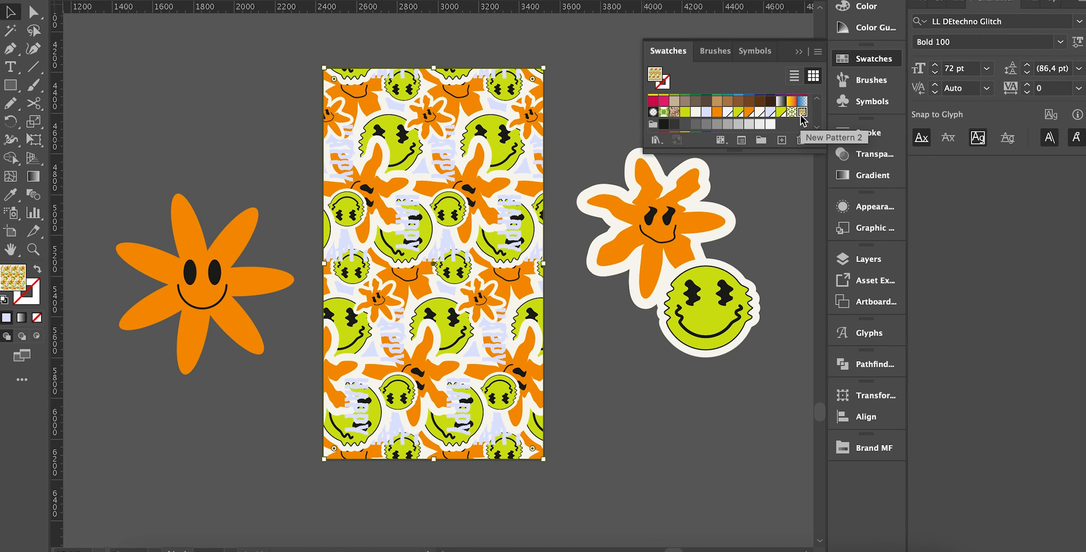